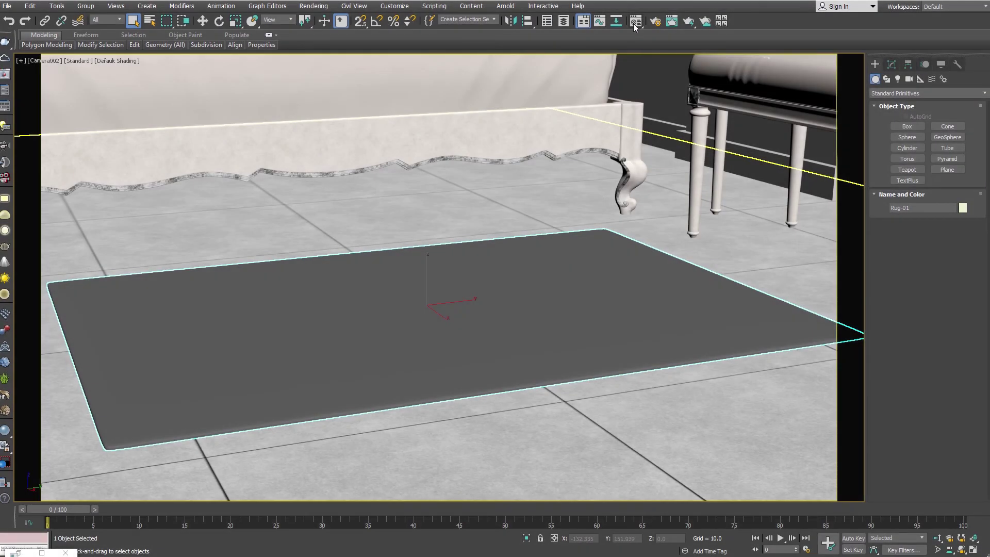
# Open the Material Editor to assign the Rug VRayMtl to the Rug-01 plane.
pyautogui.click(635, 21)
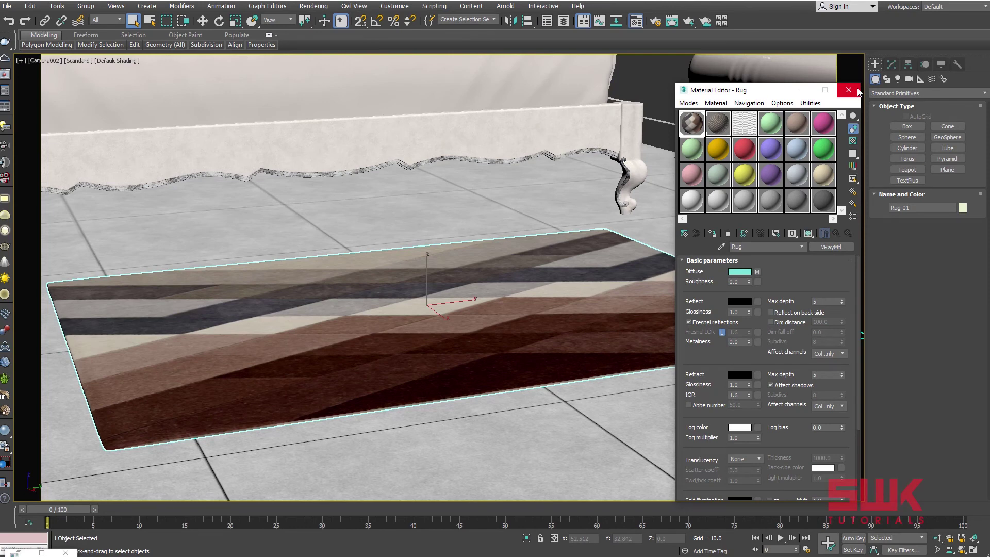
# Render the rug with its striped Rug material, then add V-Ray Fur to Rug-01.
pyautogui.click(855, 89)
pyautogui.click(687, 21)
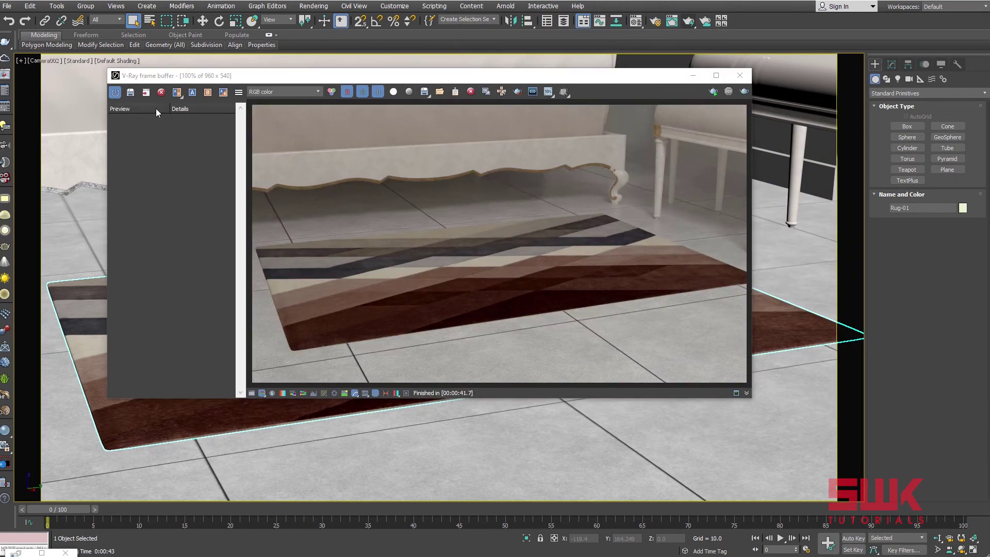
pyautogui.click(131, 94)
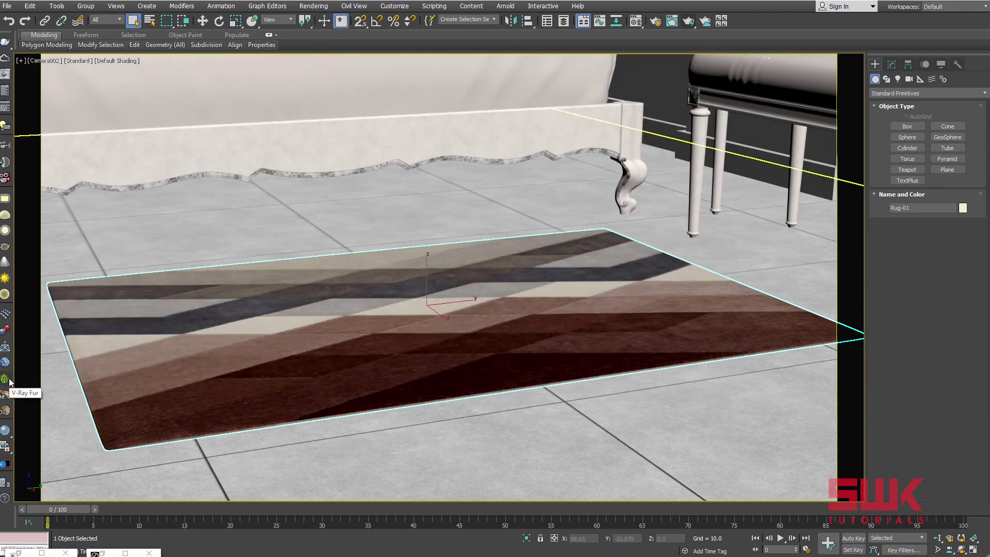
pyautogui.click(10, 380)
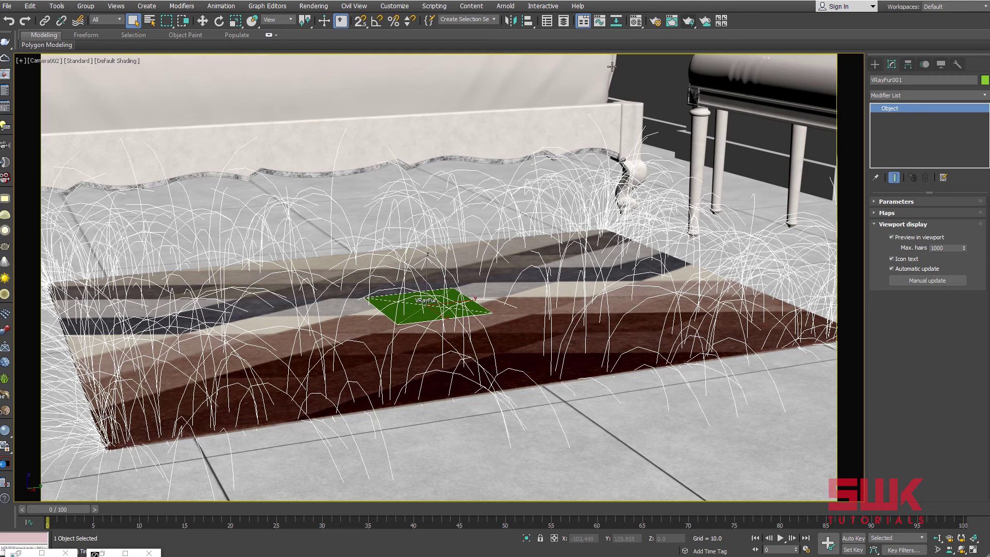
# Render the green fur and raise the viewport Max. hairs preview to 10000.
pyautogui.click(687, 21)
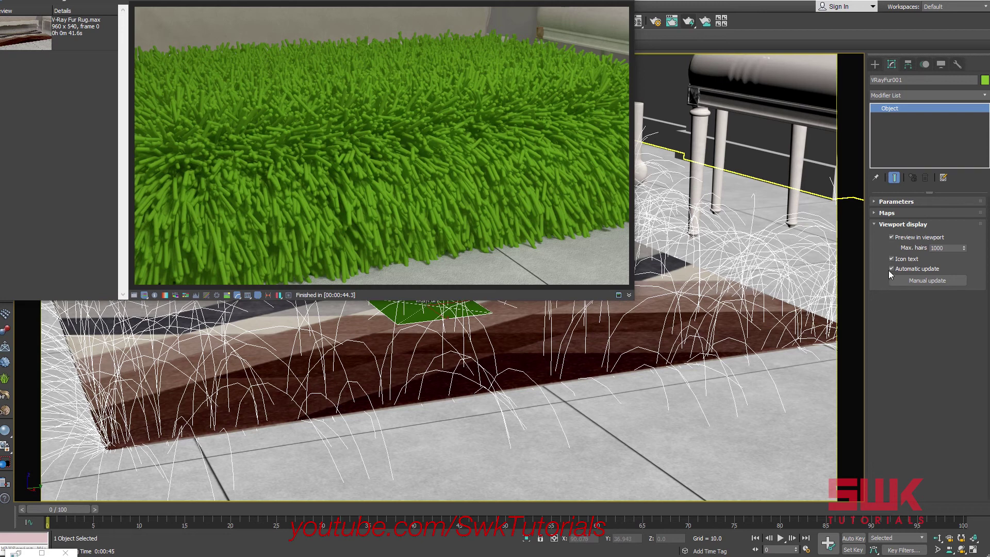
pyautogui.doubleClick(948, 248)
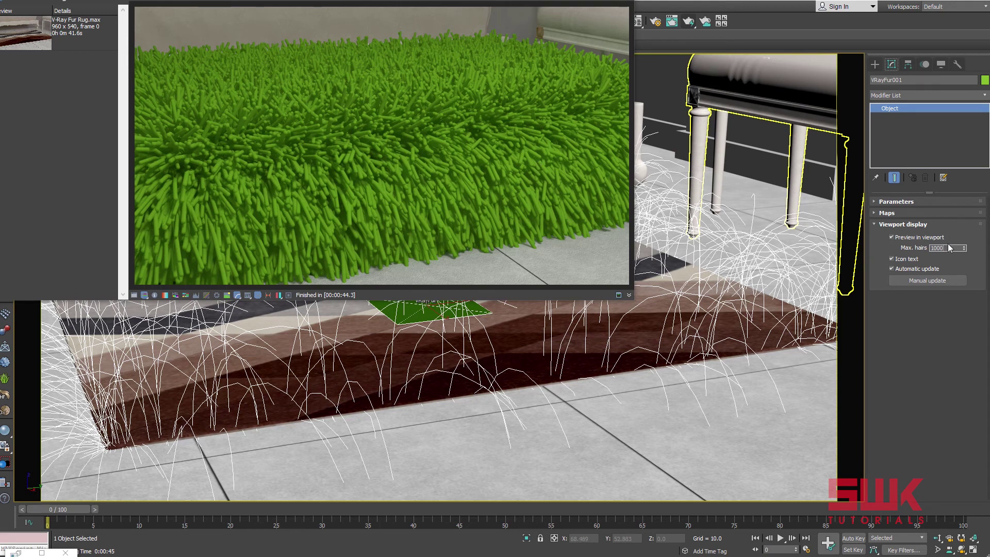
pyautogui.write('0')
pyautogui.press('Return')
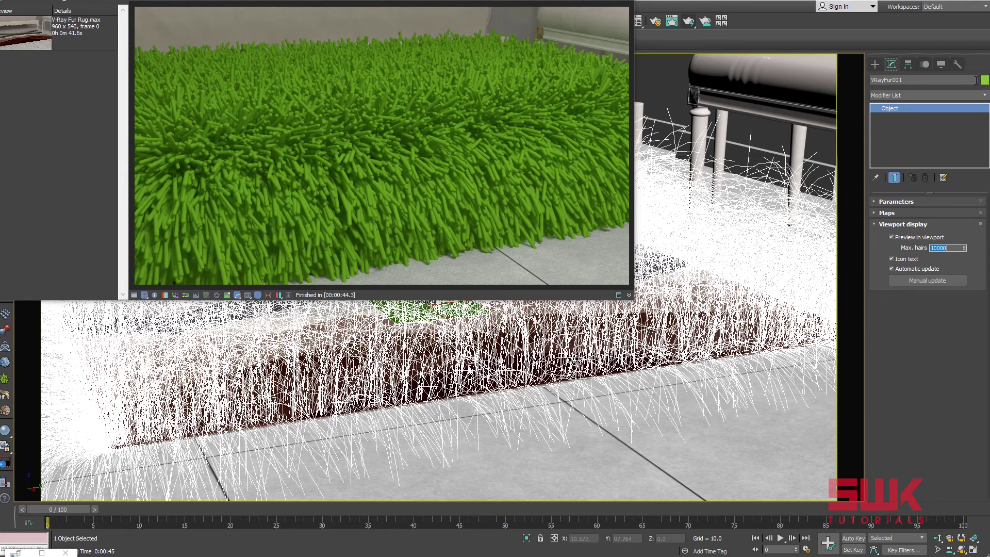
pyautogui.moveTo(541, 1); pyautogui.dragTo(556, 116)
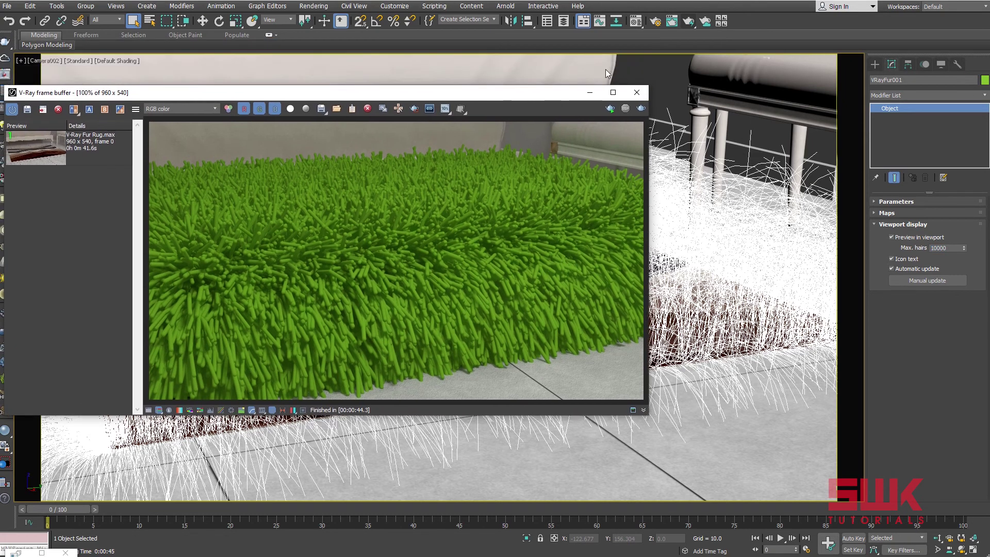
# Apply the Rug material to VRayFur001 so the fur takes the rug's stripes.
pyautogui.click(637, 22)
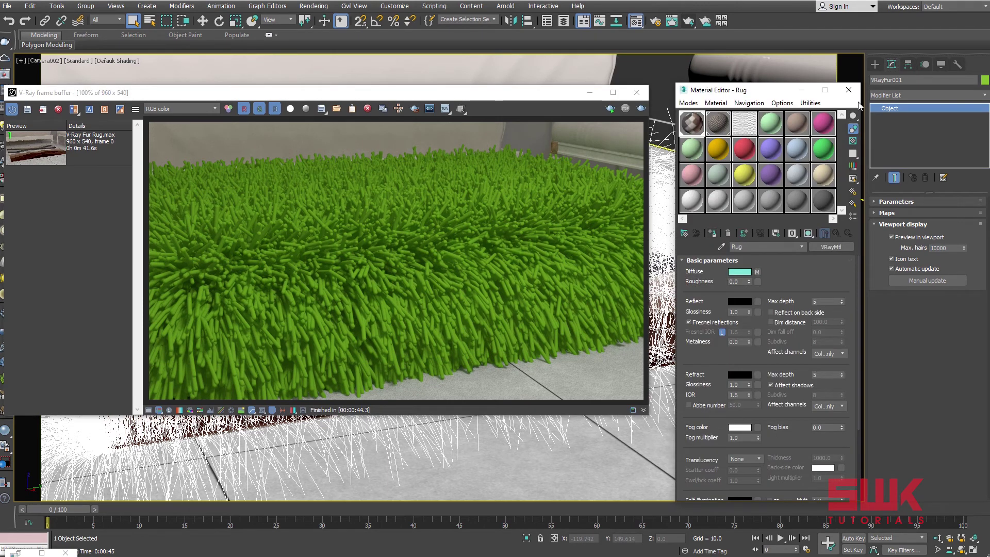
pyautogui.click(641, 109)
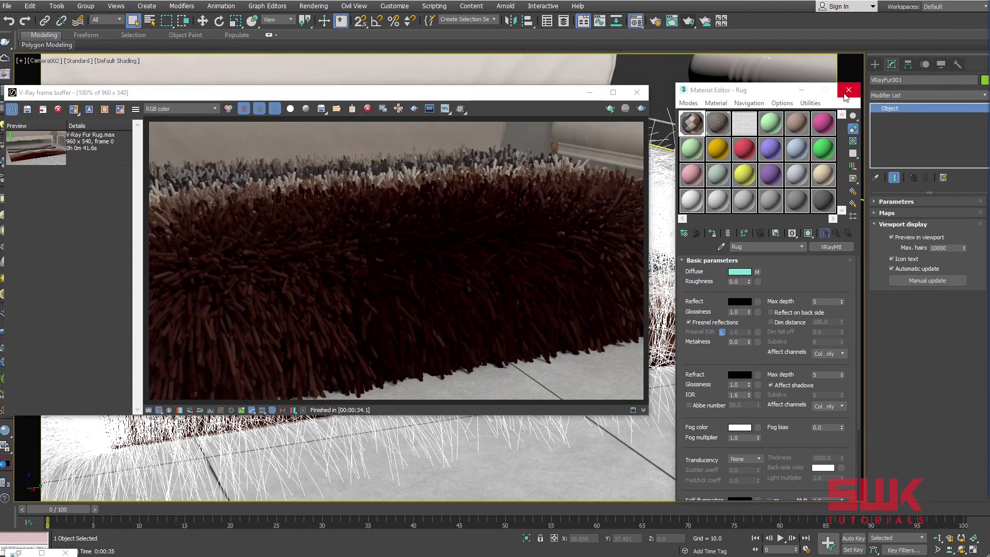
pyautogui.click(848, 90)
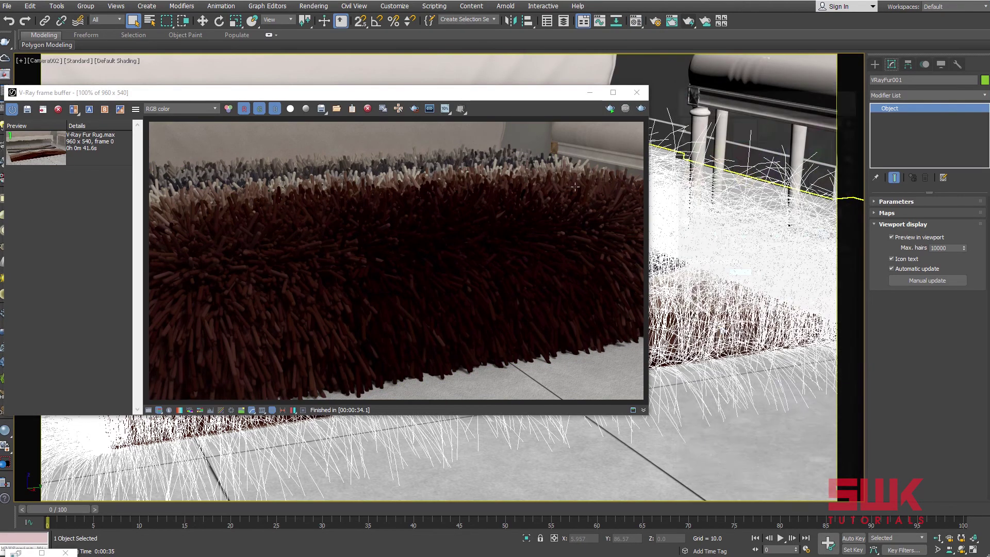
# Shorten the fur Length to 8 and render it, keeping the previous render in history.
pyautogui.click(885, 201)
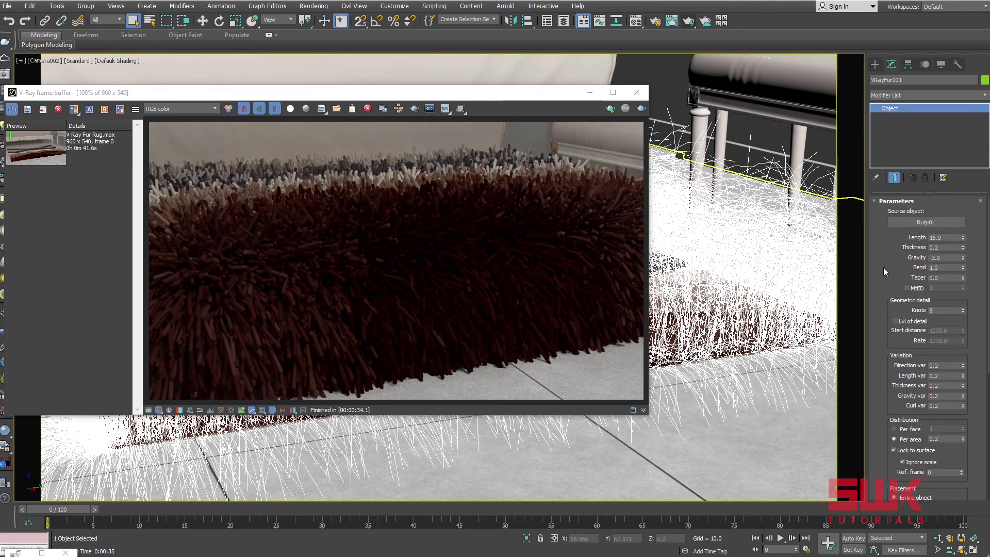
pyautogui.doubleClick(942, 238)
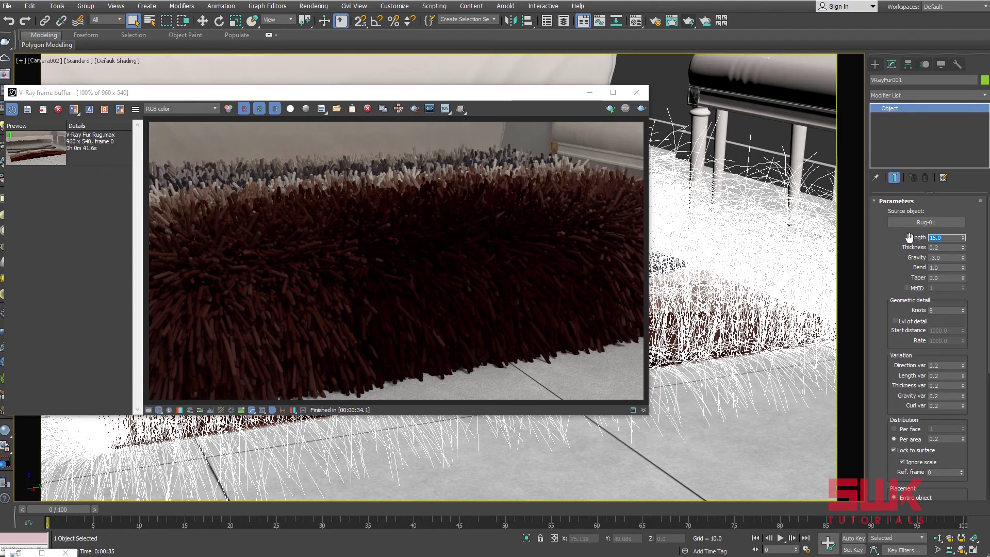
pyautogui.write('8')
pyautogui.press('Return')
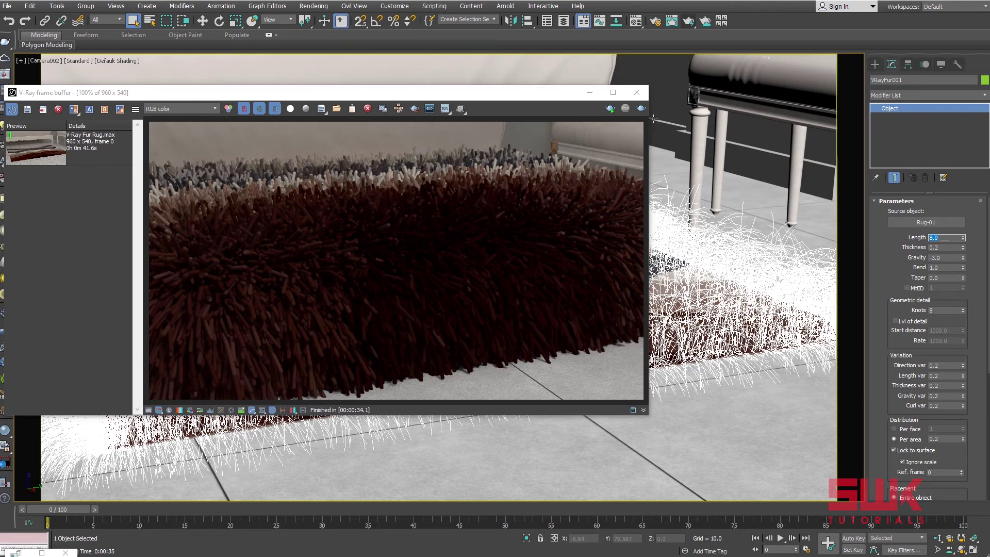
pyautogui.moveTo(26, 93); pyautogui.dragTo(78, 96)
pyautogui.click(79, 116)
pyautogui.click(694, 111)
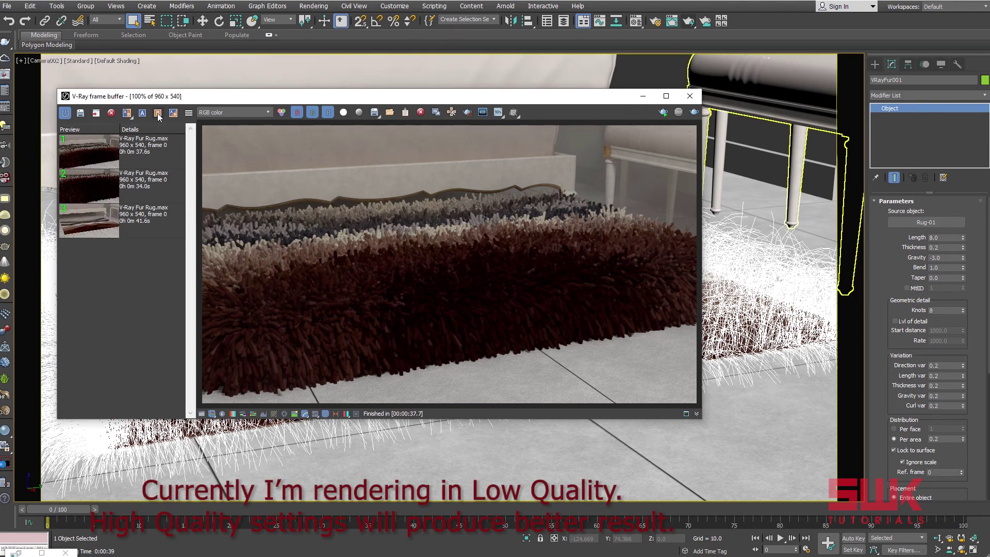
# Compare the shorter-fur render against an earlier one with the VFB A/B split.
pyautogui.click(137, 151)
pyautogui.click(158, 112)
pyautogui.click(139, 185)
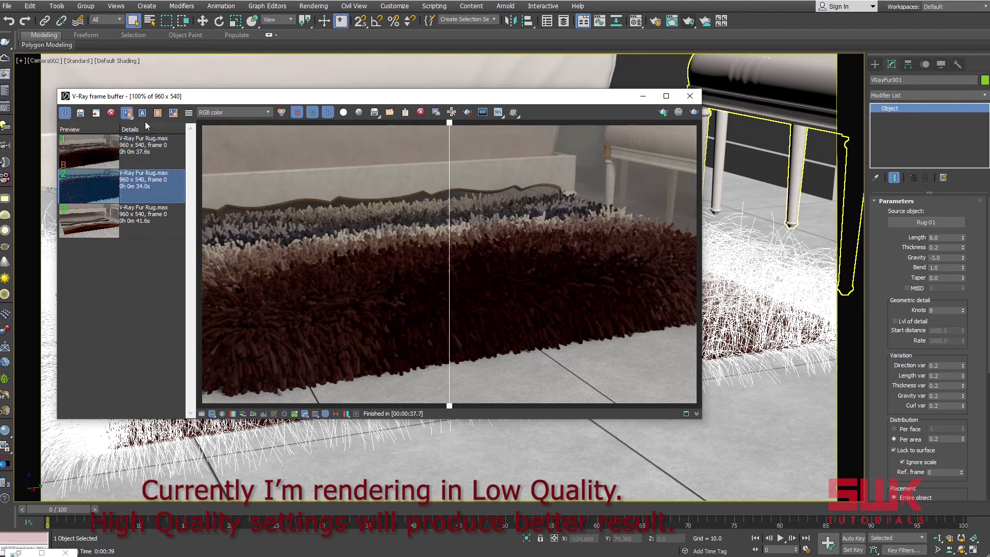
pyautogui.click(142, 112)
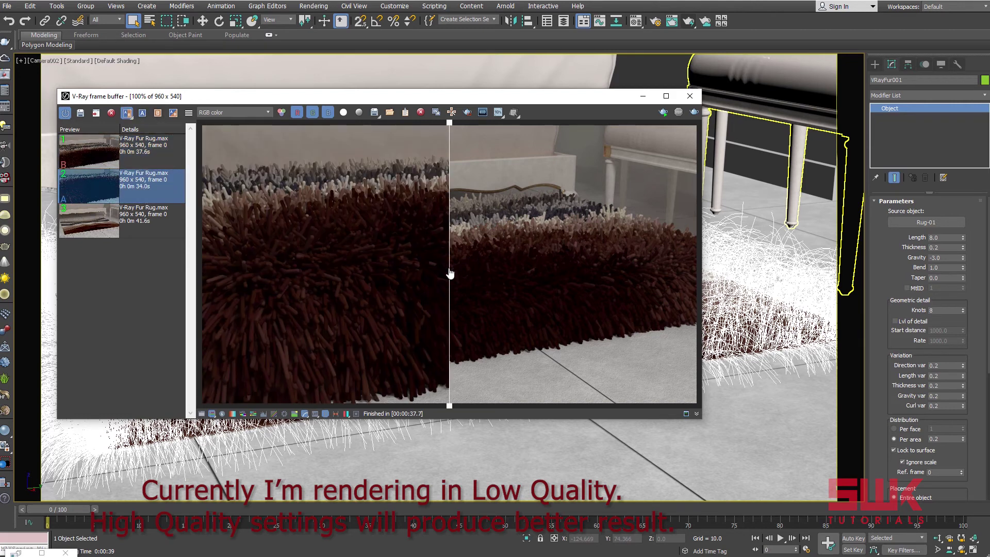
pyautogui.moveTo(449, 270); pyautogui.dragTo(447, 270)
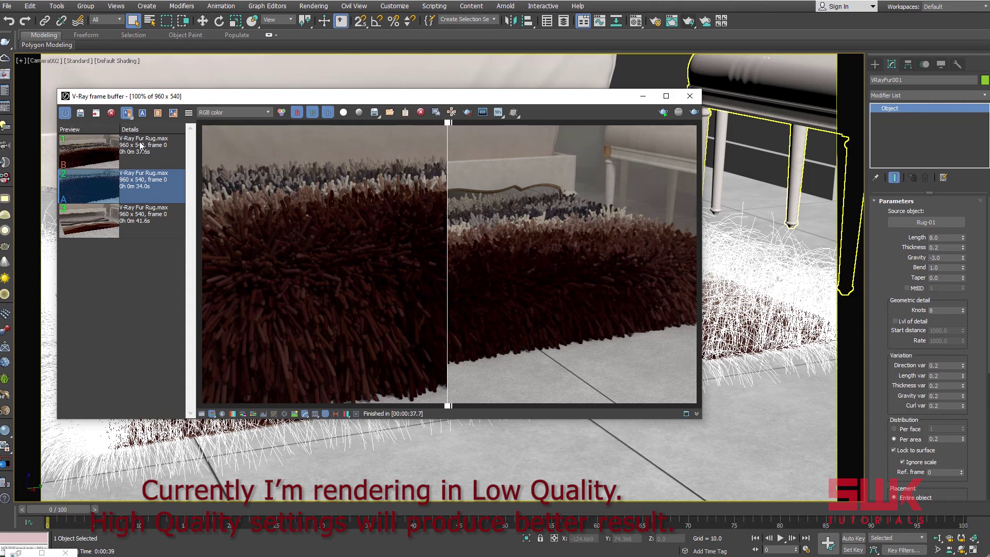
pyautogui.moveTo(446, 258); pyautogui.dragTo(202, 258)
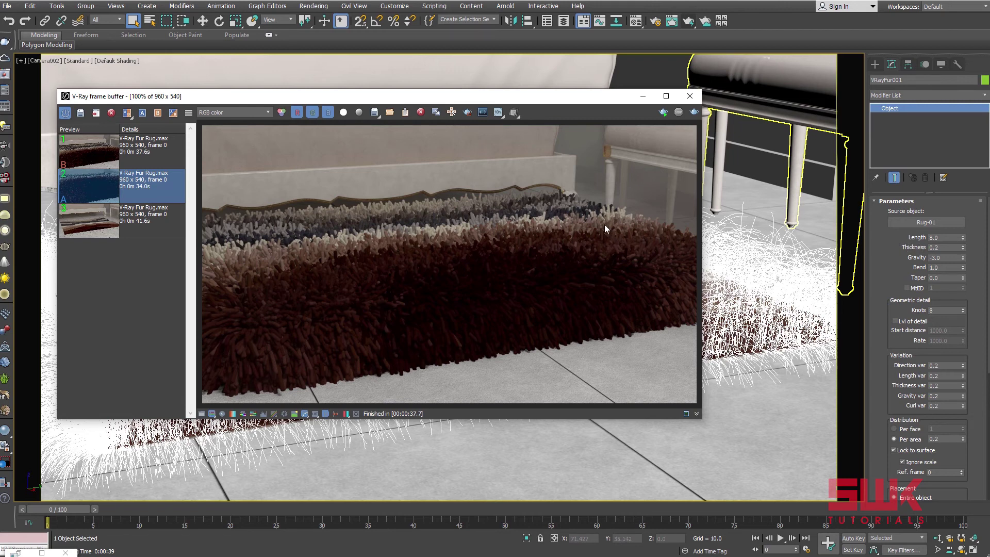
# Set fur Thickness to 0.1, render, and compare it with the previous history render.
pyautogui.click(930, 247)
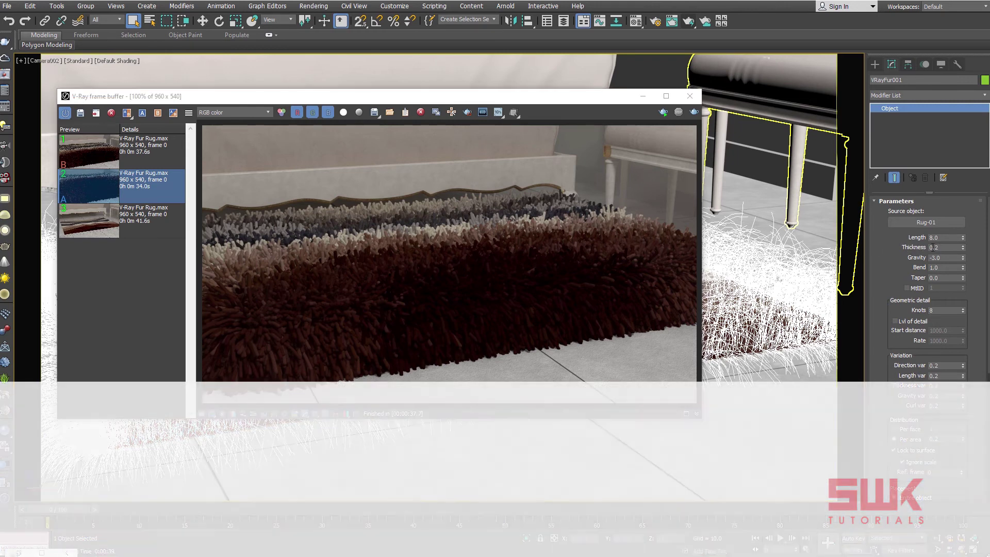
pyautogui.write('0.1')
pyautogui.press('Return')
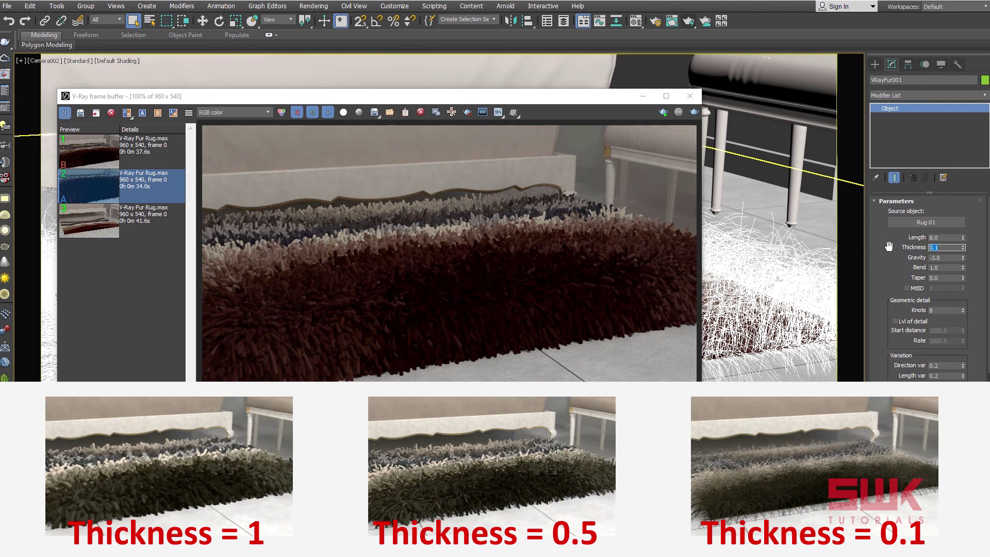
pyautogui.click(694, 112)
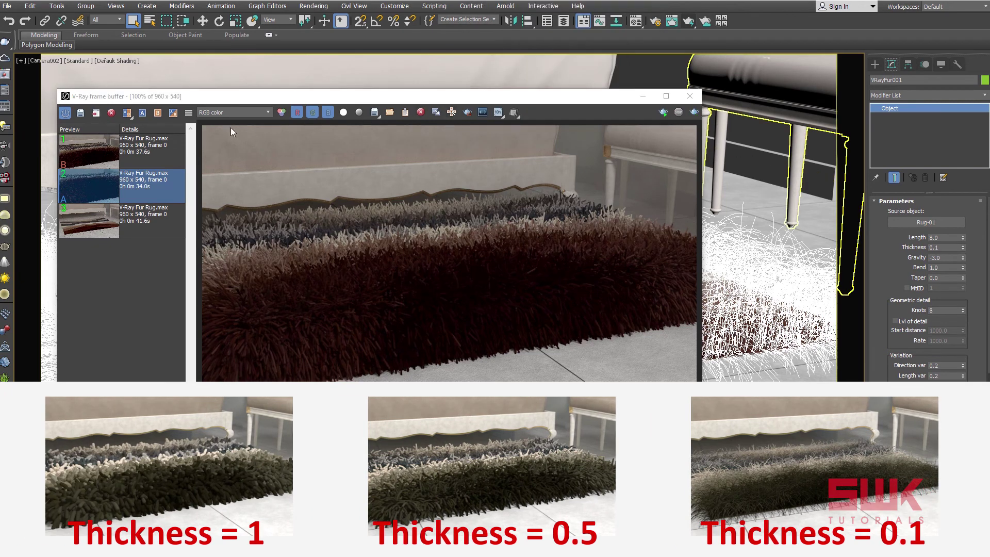
pyautogui.click(81, 112)
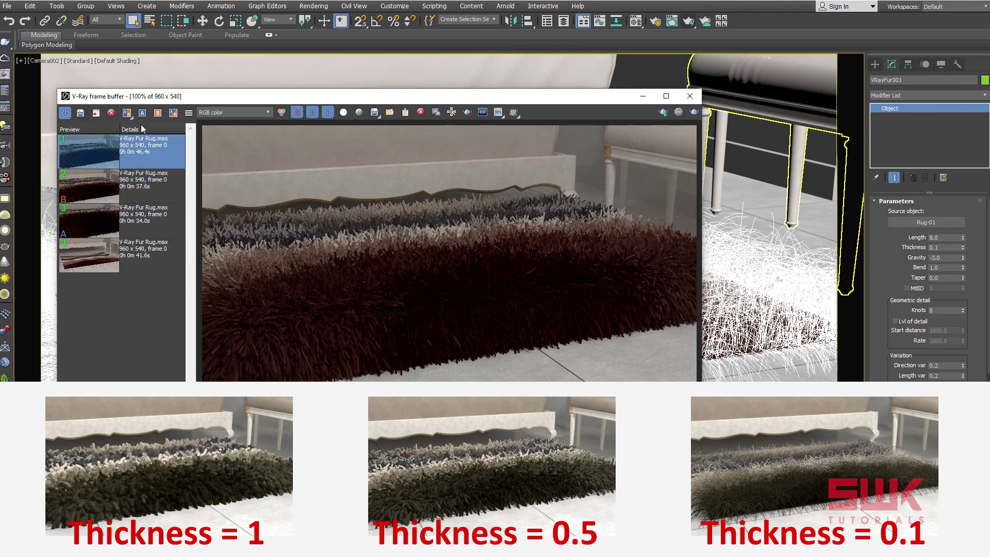
pyautogui.click(144, 155)
pyautogui.press('Down')
pyautogui.click(142, 115)
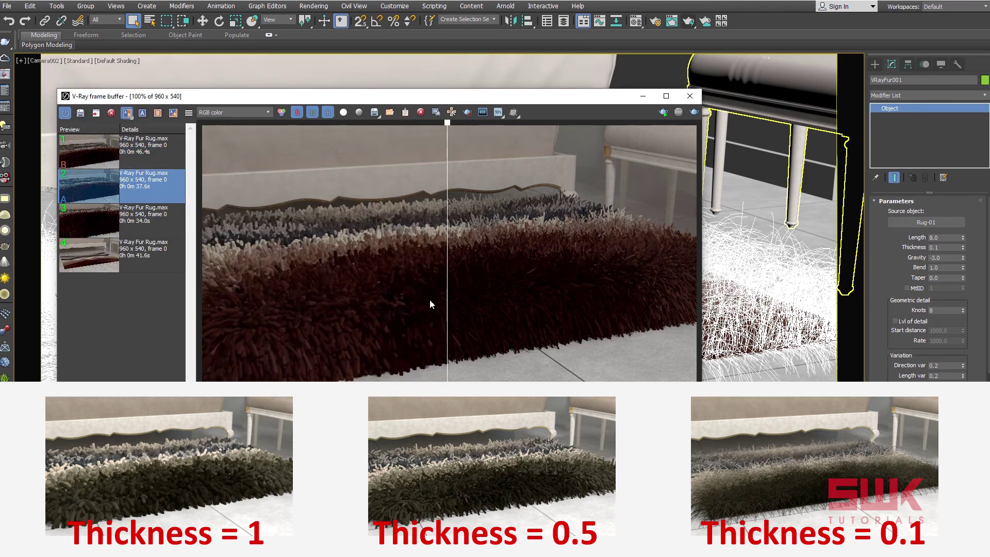
pyautogui.moveTo(449, 311); pyautogui.dragTo(477, 311)
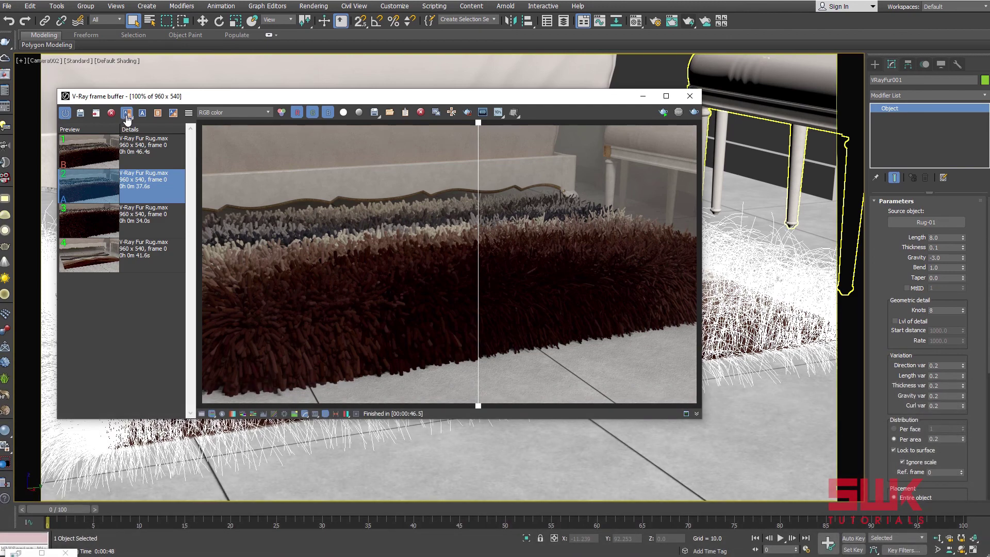
# Set the VRayFur Knots value to 16, trying a few values along the way.
pyautogui.click(642, 95)
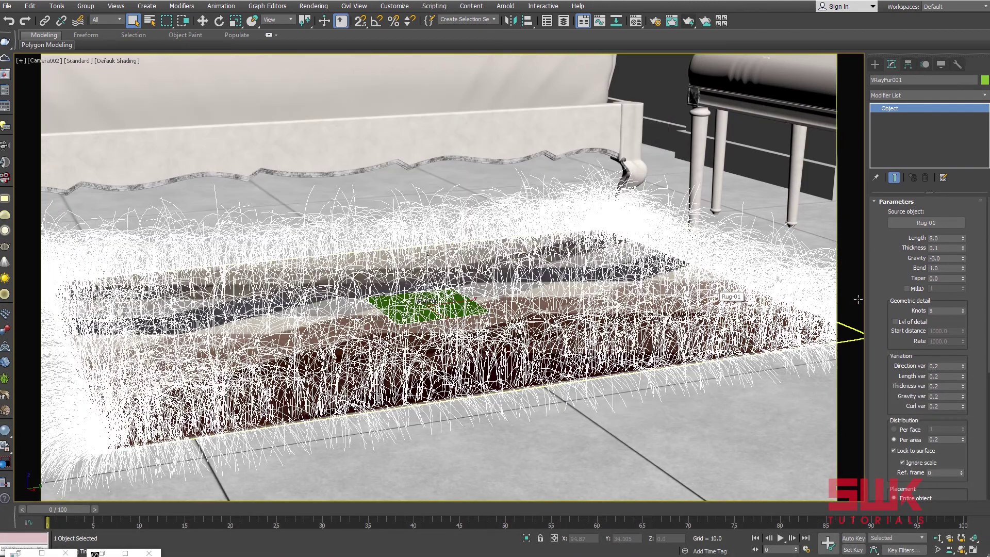
pyautogui.doubleClick(936, 309)
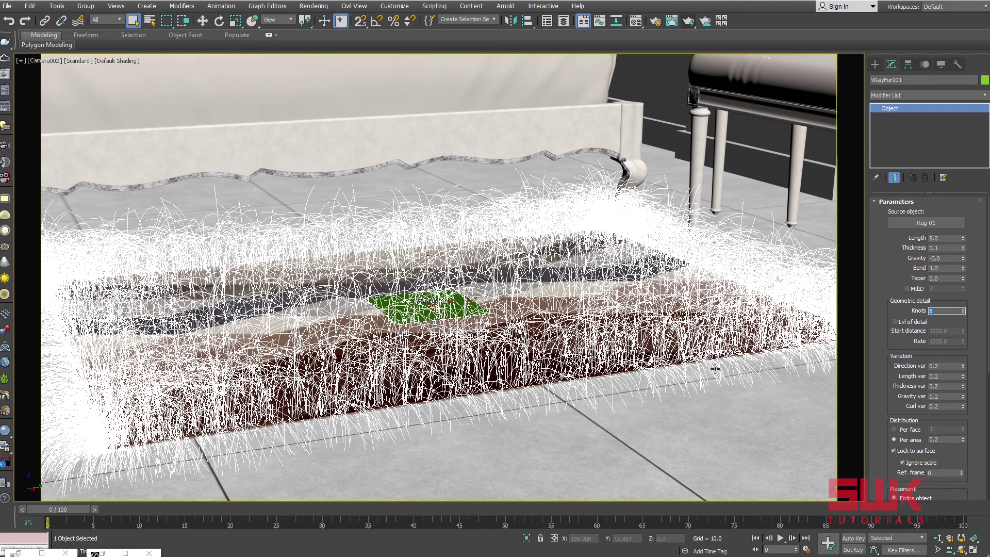
pyautogui.write('3')
pyautogui.click(962, 313)
pyautogui.write('8')
pyautogui.press('Return')
pyautogui.moveTo(963, 309); pyautogui.dragTo(964, 307)
pyautogui.doubleClick(939, 311)
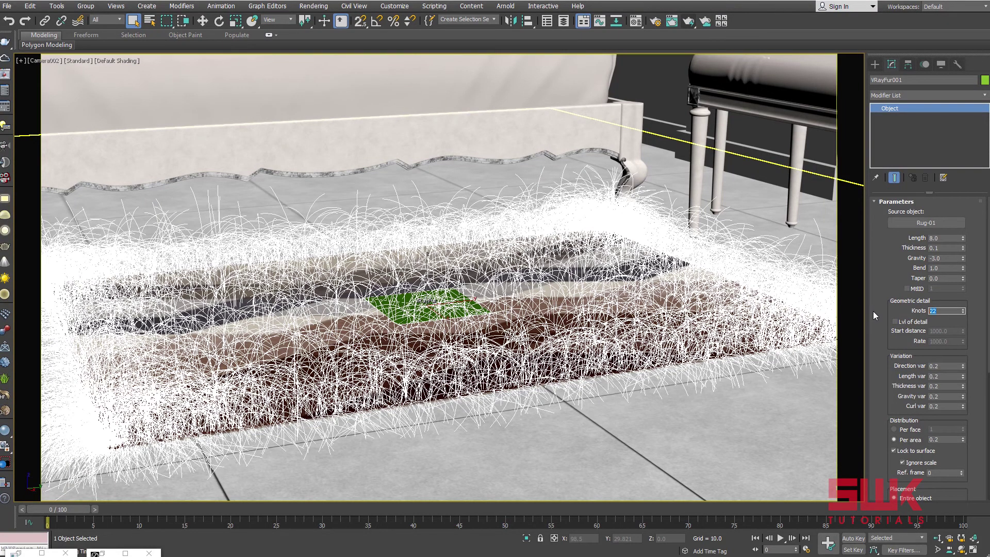
pyautogui.write('16')
pyautogui.press('Return')
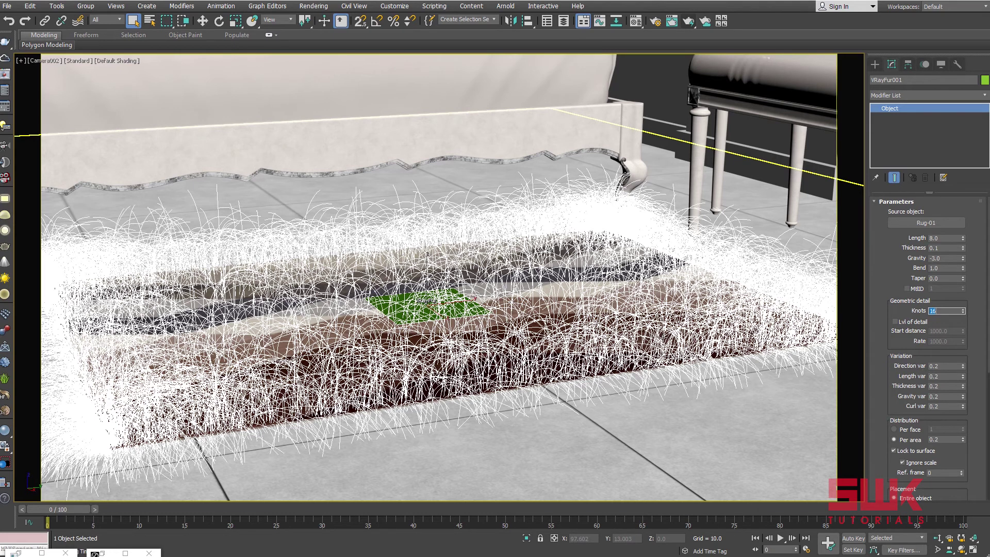
# Try a Gravity of -3.0 and a higher Bend, then reset Bend to zero.
pyautogui.moveTo(962, 257); pyautogui.dragTo(976, 54)
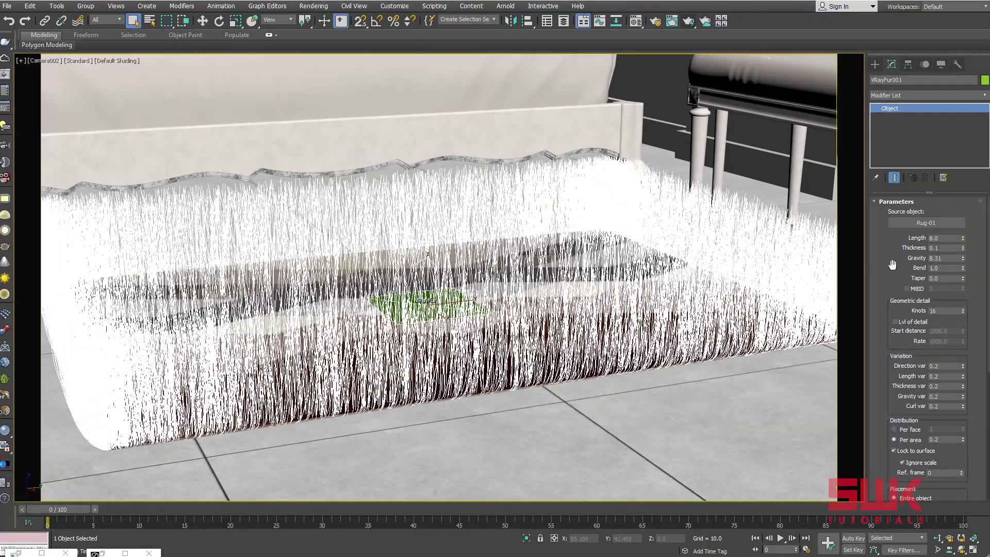
pyautogui.doubleClick(956, 260)
pyautogui.write('-3')
pyautogui.press('Return')
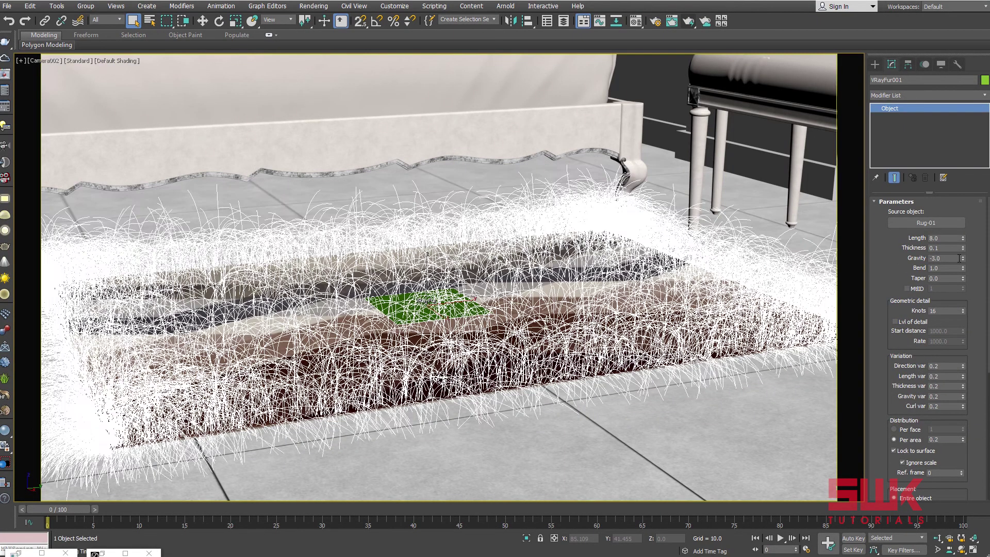
pyautogui.click(962, 270)
pyautogui.moveTo(961, 268)
pyautogui.mouseDown()
pyautogui.moveTo(953, 147)
pyautogui.moveTo(962, 312)
pyautogui.moveTo(964, 282)
pyautogui.mouseUp()
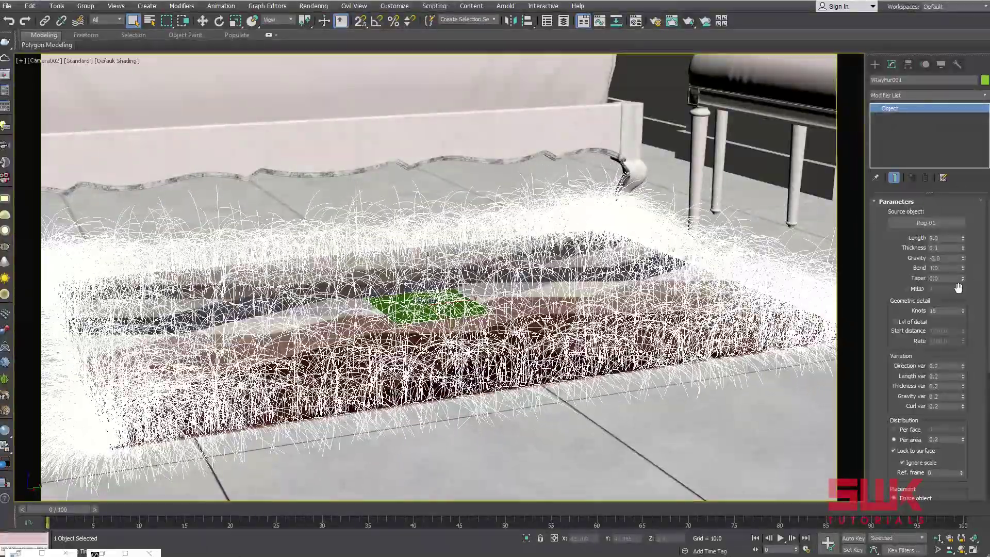
pyautogui.rightClick(964, 268)
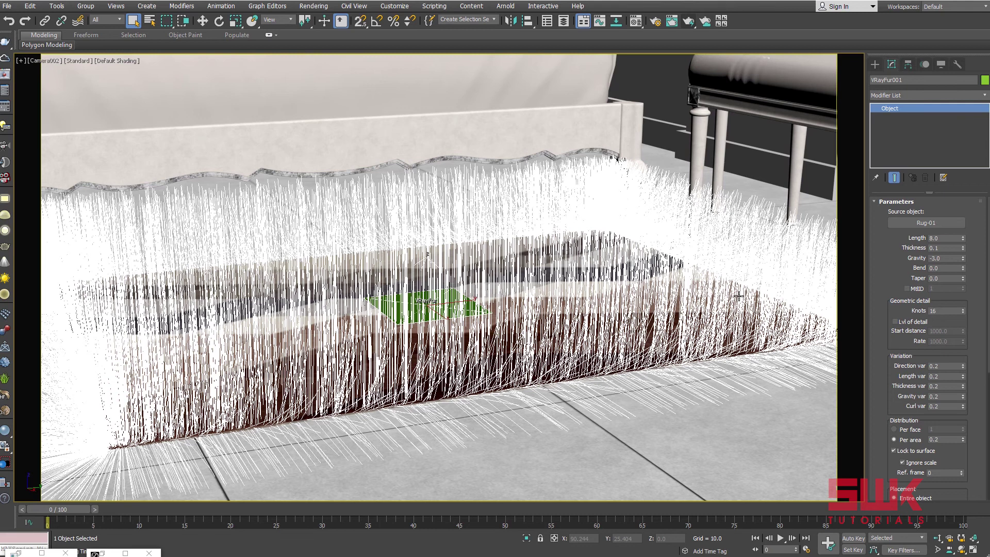
# Set fur Gravity to -1.0 and Bend to 0.3.
pyautogui.doubleClick(951, 257)
pyautogui.write('-1')
pyautogui.press('Return')
pyautogui.doubleClick(946, 268)
pyautogui.write('.3')
pyautogui.press('Return')
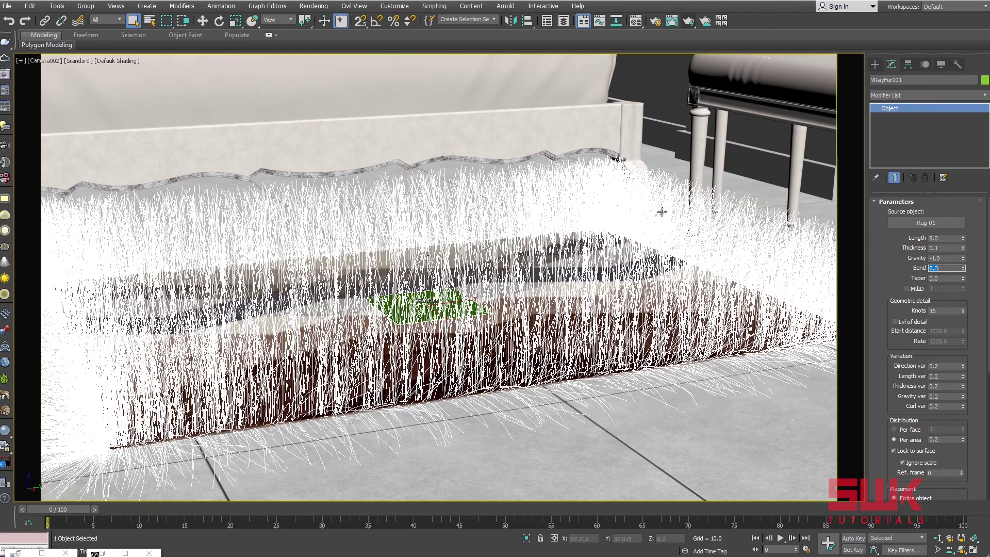
# Render with Gravity -1.0 and Bend 0.3, save to history, and A/B compare with the previous render.
pyautogui.click(690, 22)
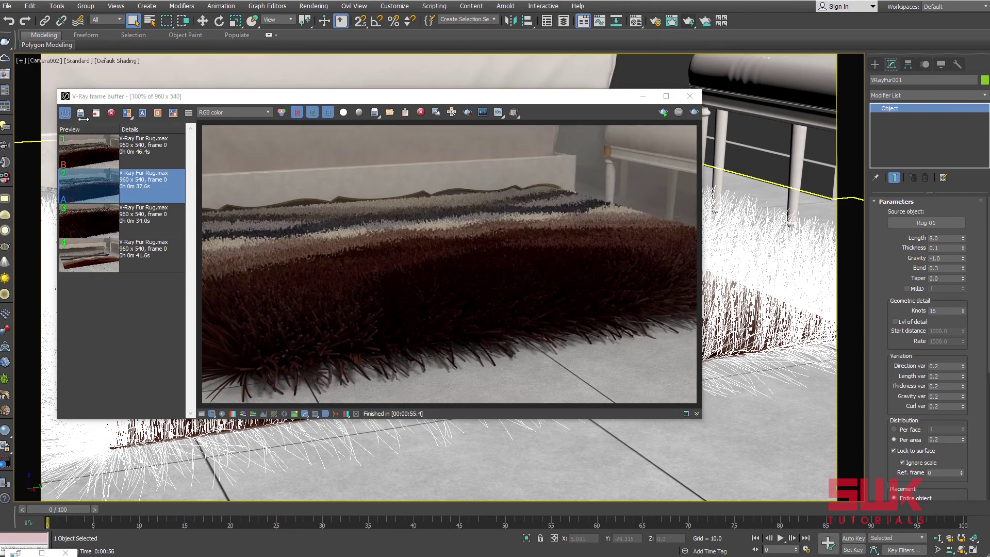
pyautogui.click(81, 114)
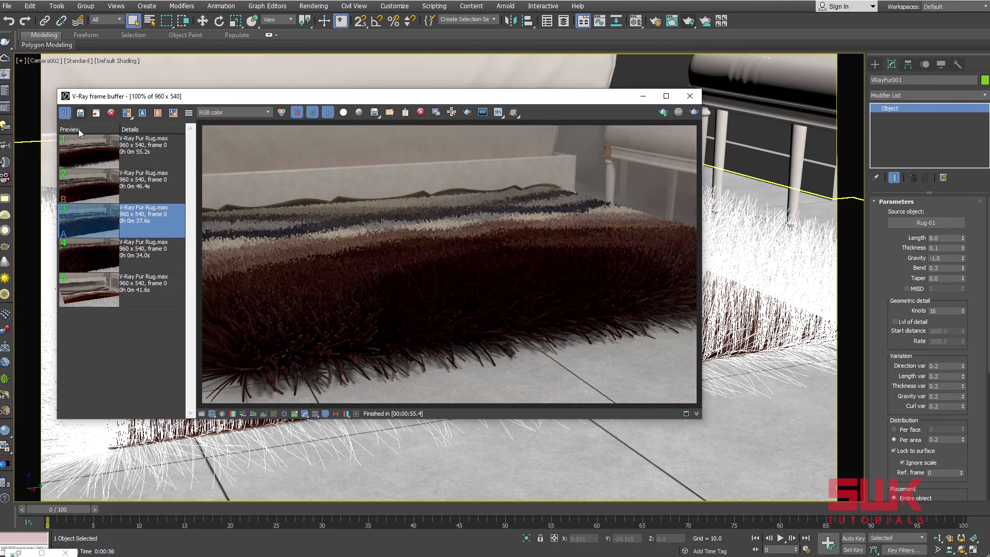
pyautogui.click(78, 140)
pyautogui.click(122, 193)
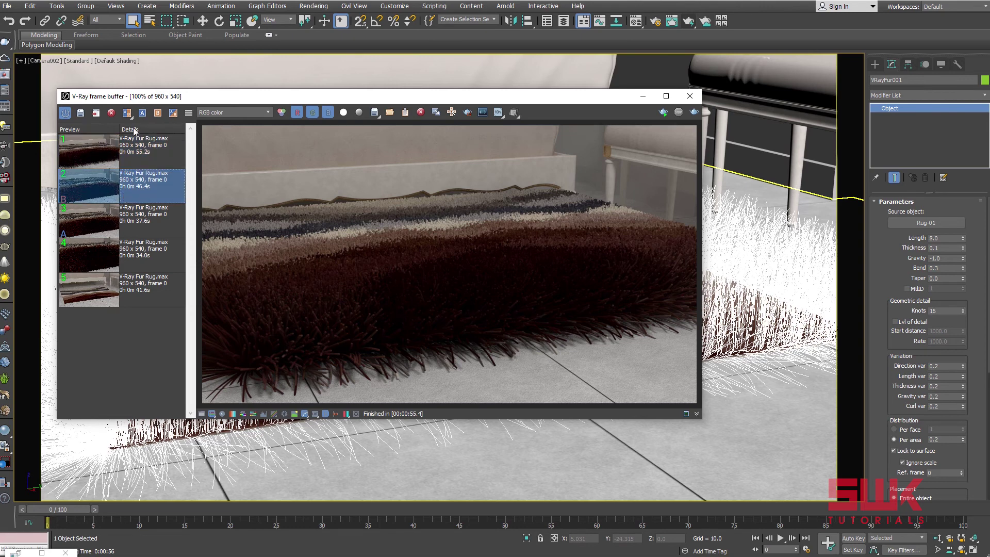
pyautogui.click(143, 112)
pyautogui.click(89, 151)
pyautogui.click(158, 112)
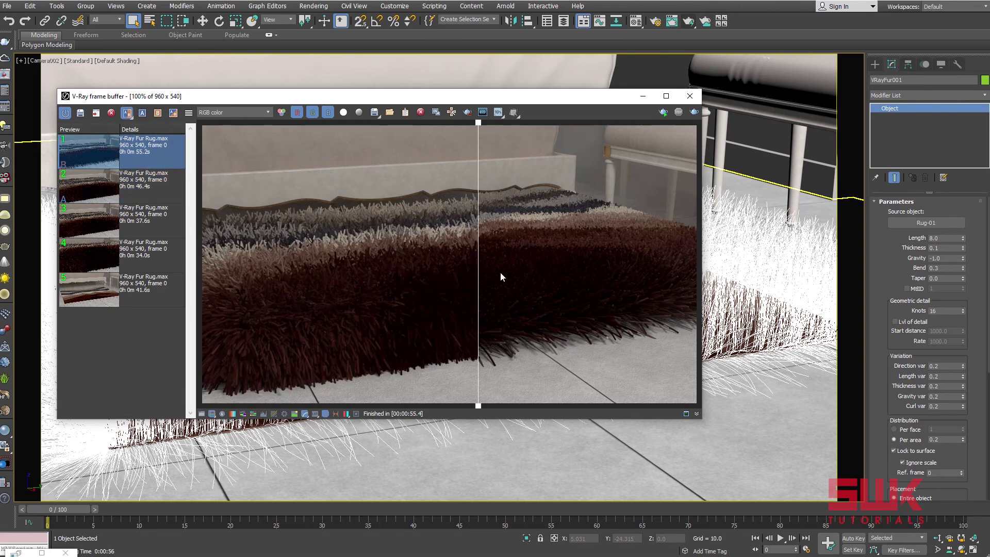
pyautogui.moveTo(480, 265); pyautogui.dragTo(700, 268)
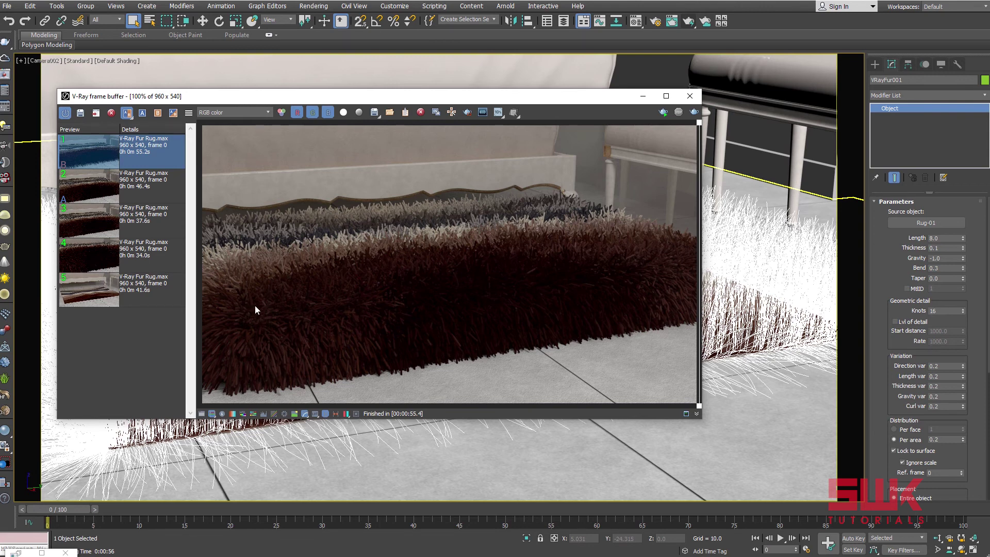
pyautogui.moveTo(699, 276); pyautogui.dragTo(443, 327)
# Set Taper to 1.0, render, and A/B compare it against the earlier untapered render.
pyautogui.click(126, 112)
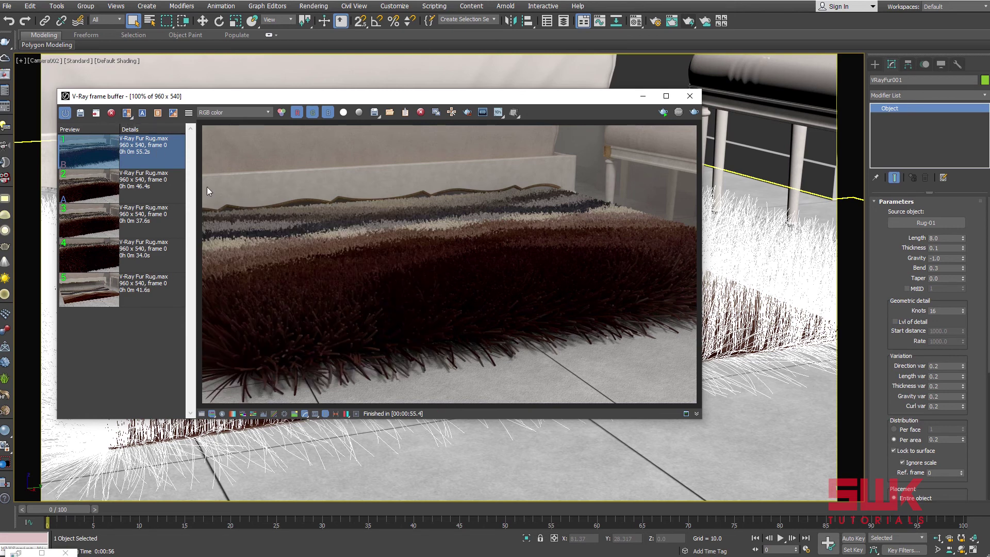
pyautogui.click(943, 278)
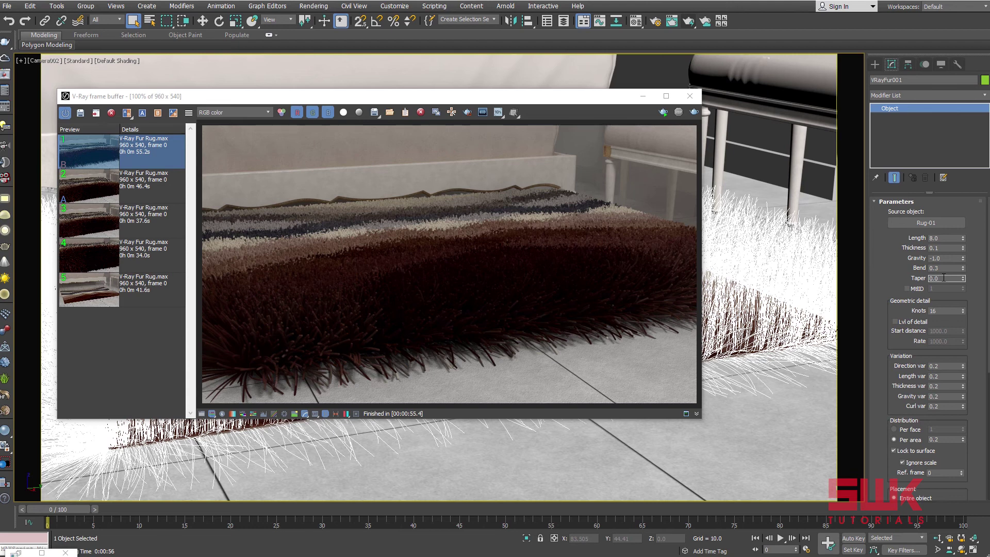
pyautogui.doubleClick(943, 278)
pyautogui.write('1')
pyautogui.press('Return')
pyautogui.click(694, 111)
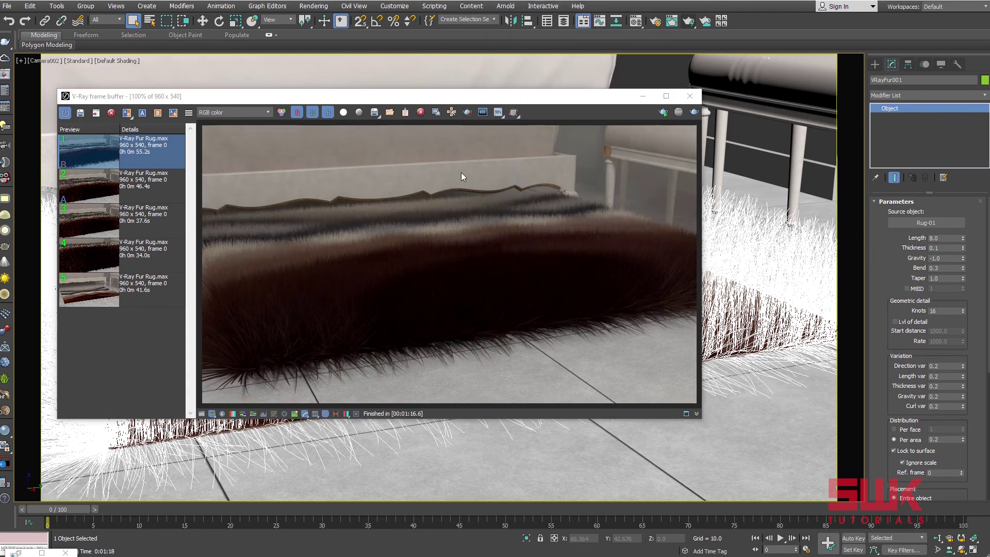
pyautogui.click(82, 112)
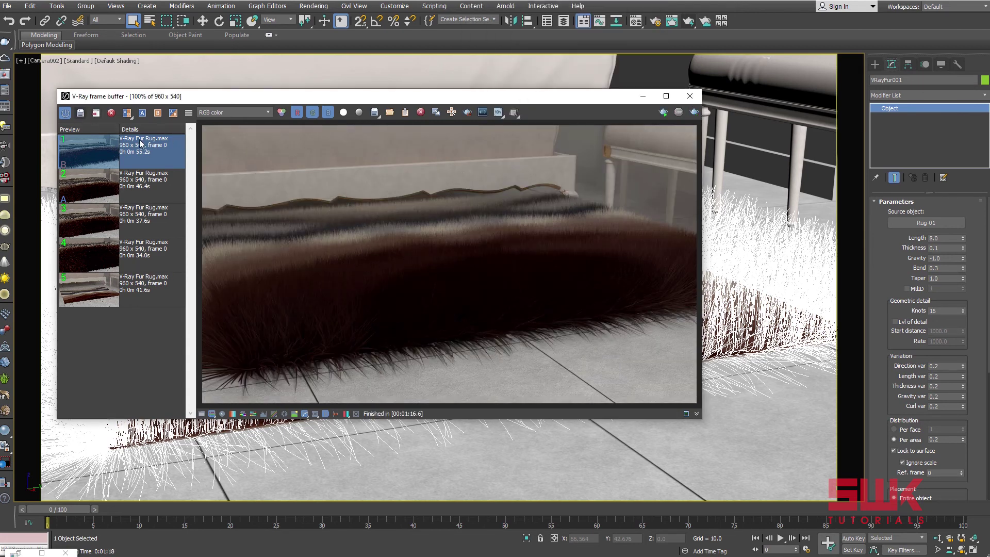
pyautogui.click(127, 112)
pyautogui.click(143, 112)
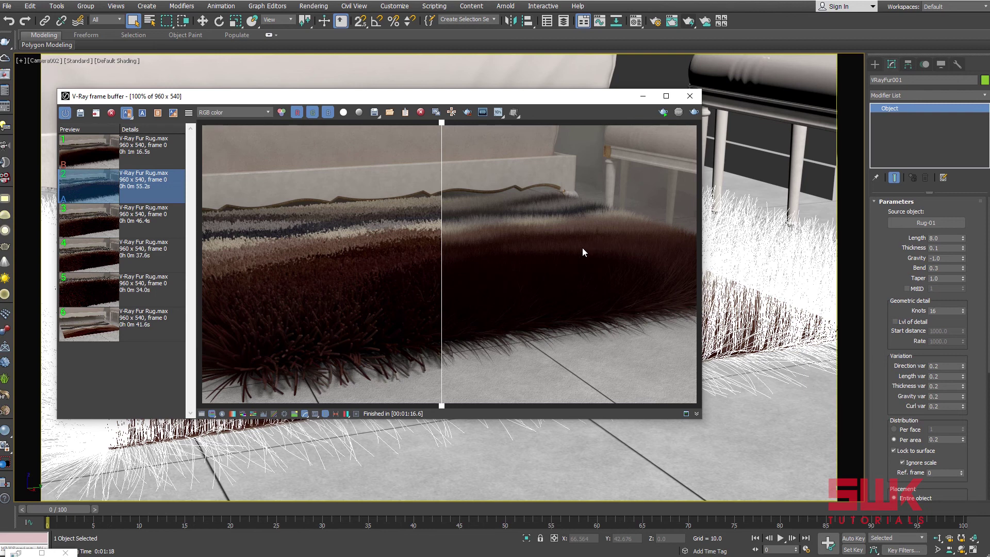
# Settle on a Taper of 0.2 and re-render the rug.
pyautogui.click(127, 113)
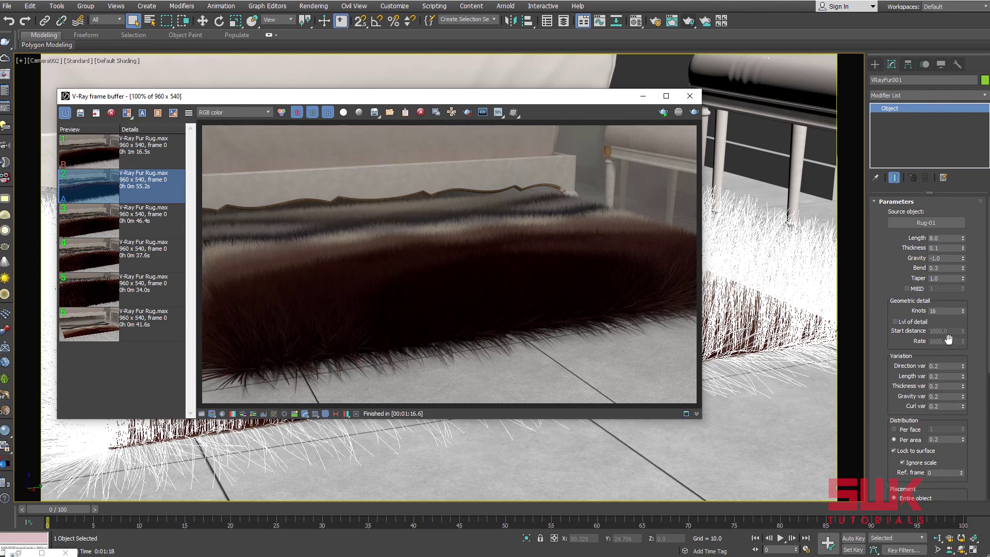
pyautogui.doubleClick(943, 278)
pyautogui.write('0.2')
pyautogui.press('Return')
pyautogui.scroll(-2, 926, 292)
pyautogui.click(693, 113)
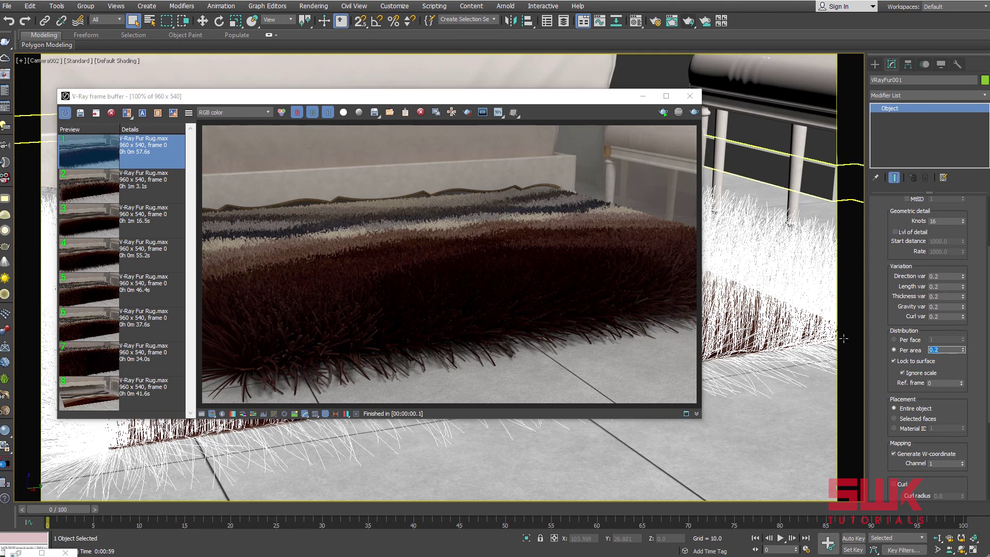
# Try a Per area density of 0.001, render, and compare against the earlier dense render.
pyautogui.click(919, 350)
pyautogui.write('0')
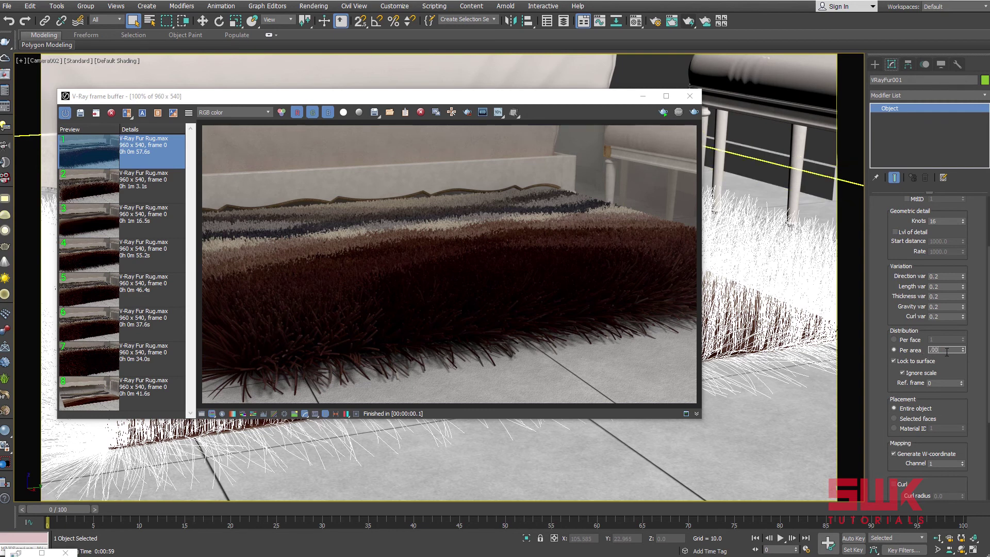
pyautogui.write('.001')
pyautogui.press('Return')
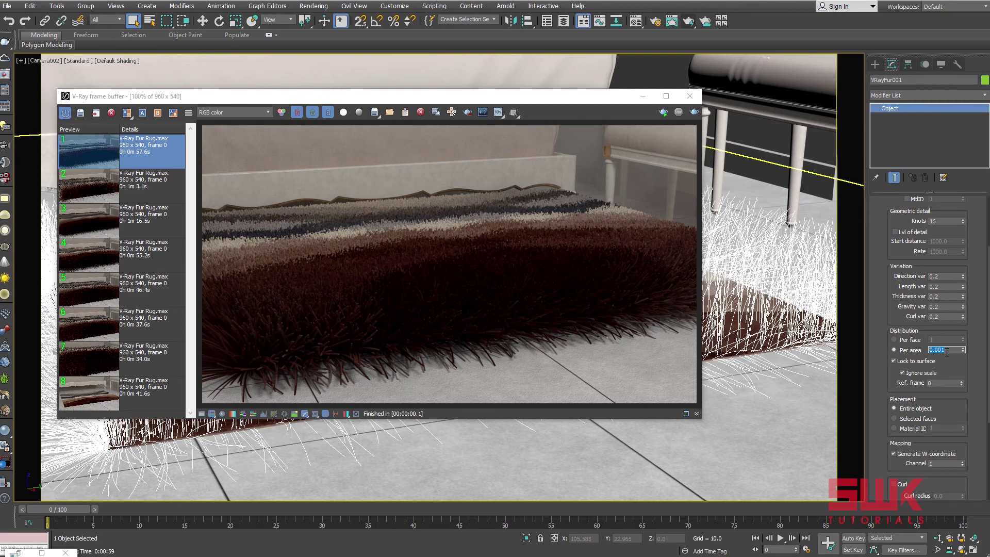
pyautogui.click(693, 112)
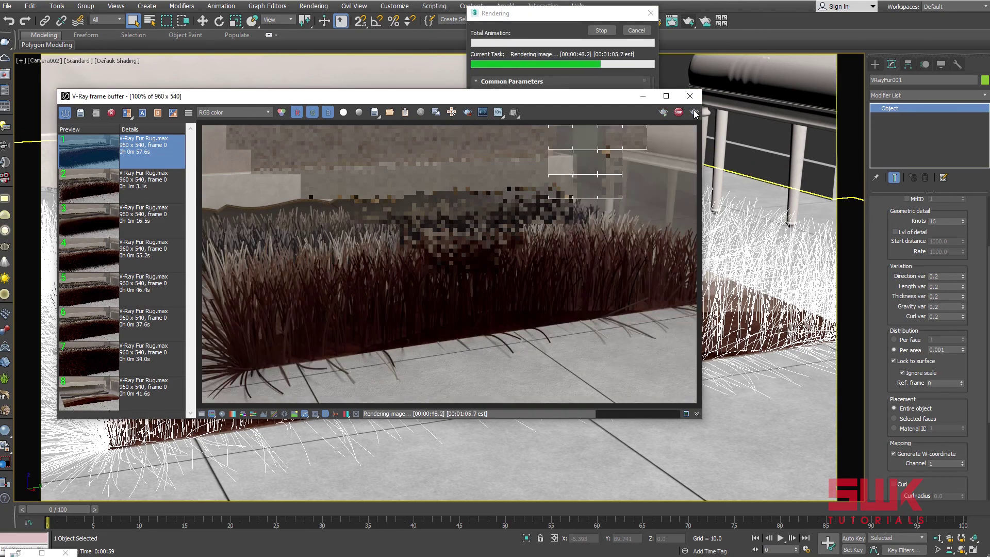
pyautogui.click(80, 113)
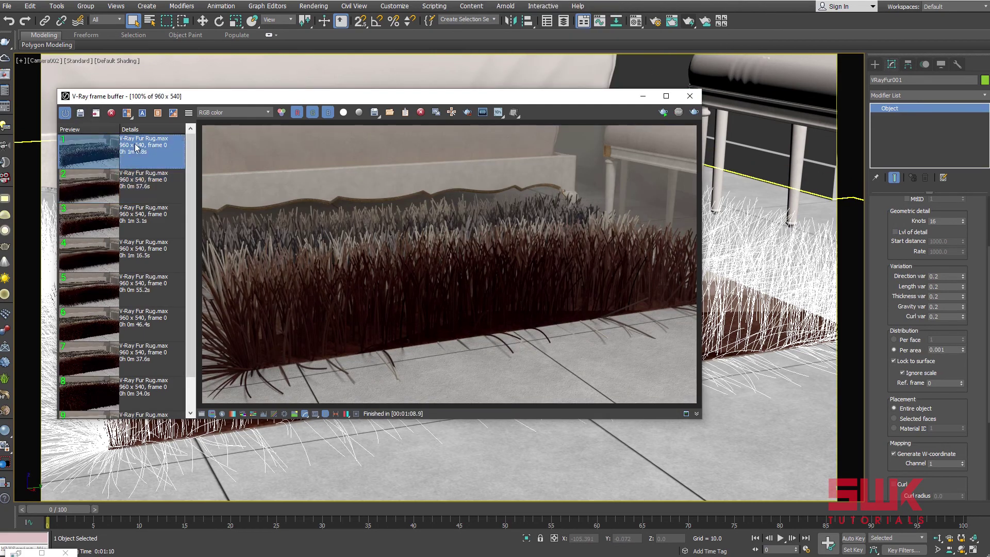
pyautogui.click(157, 112)
pyautogui.click(142, 112)
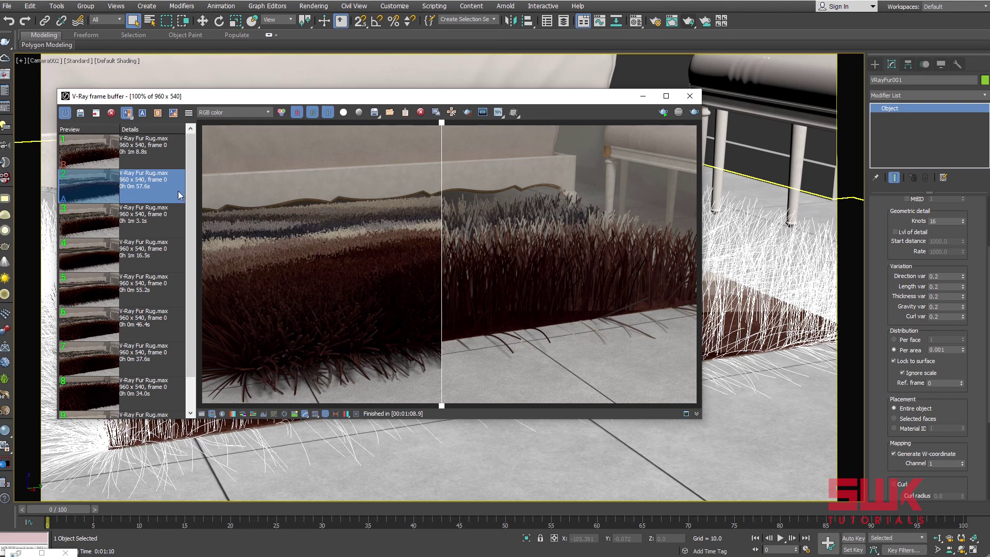
# Set Per area density to 0.1 and render the thicker rug pile.
pyautogui.click(126, 113)
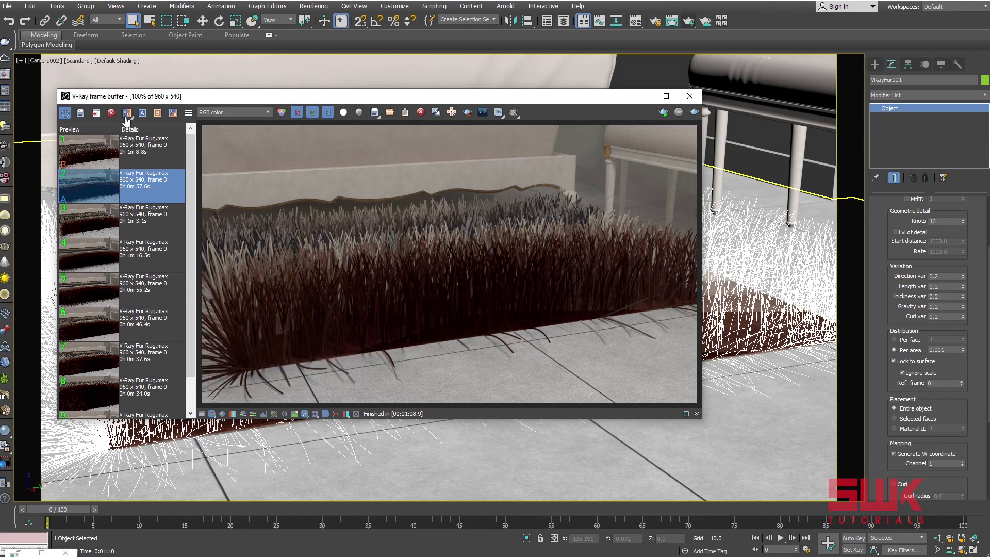
pyautogui.click(952, 350)
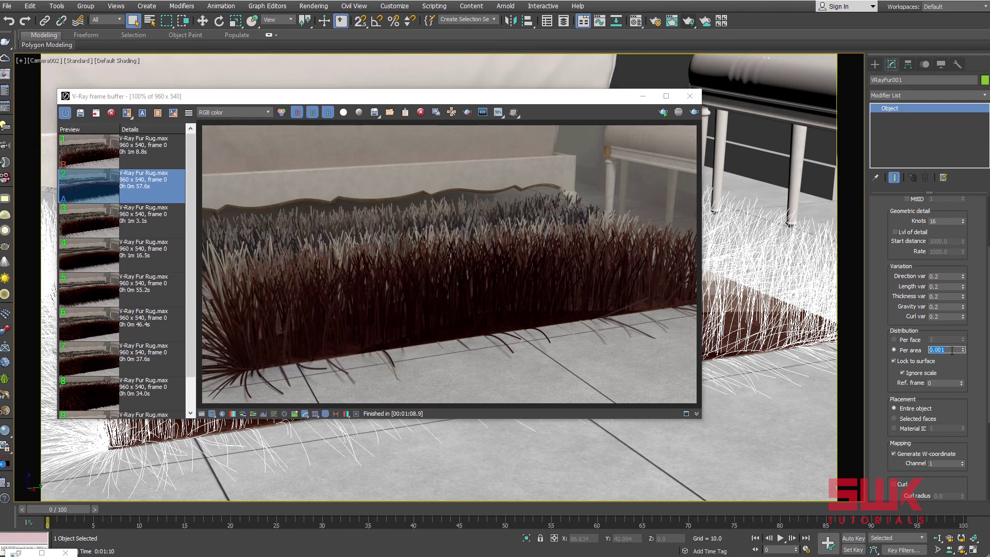
pyautogui.write('0.1')
pyautogui.press('Return')
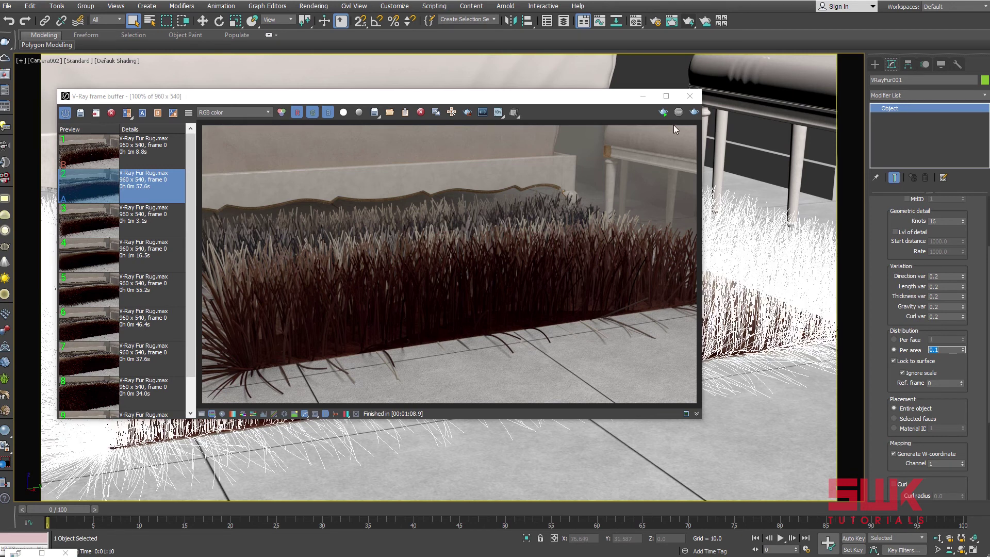
pyautogui.click(663, 112)
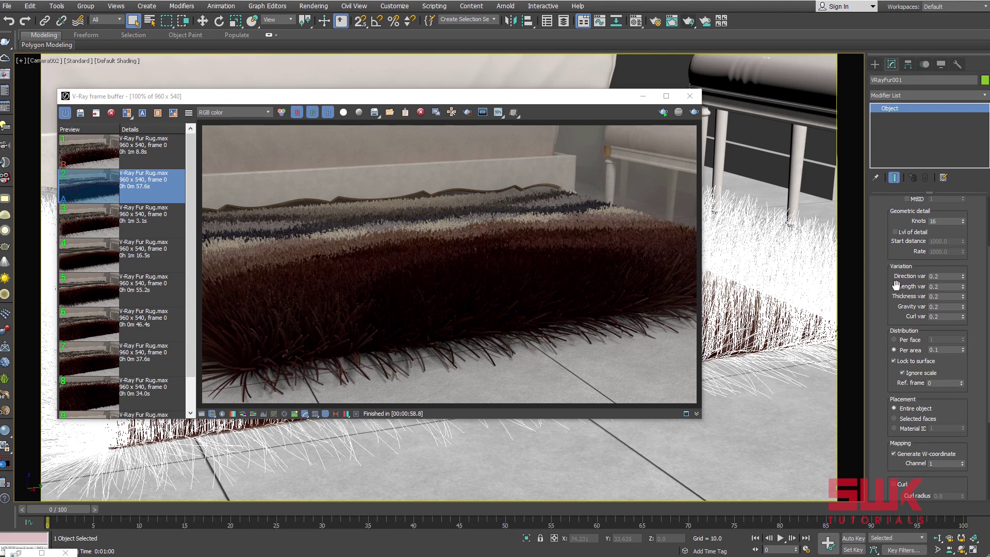
# Set the VRayFur Length var to 0.3.
pyautogui.moveTo(900, 281); pyautogui.dragTo(900, 297)
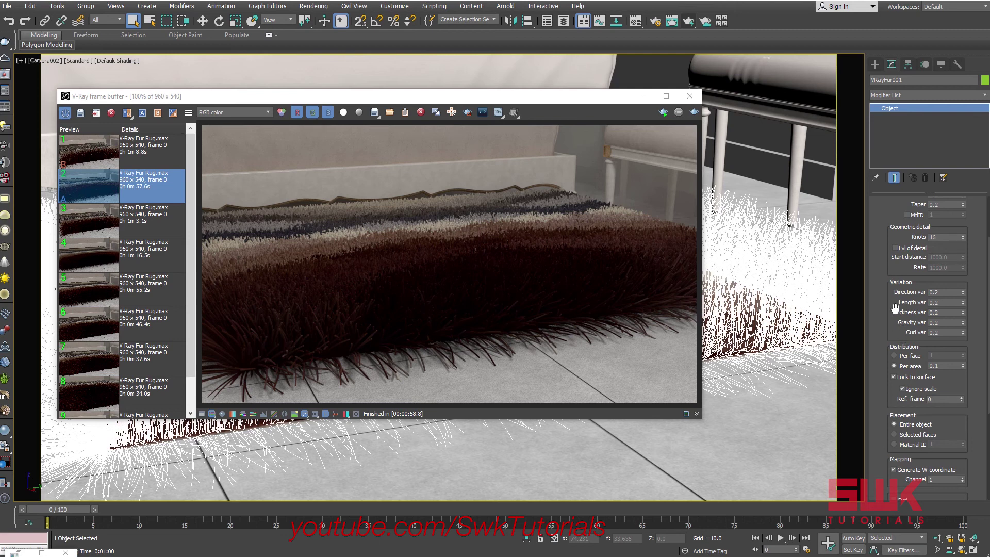
pyautogui.doubleClick(943, 303)
pyautogui.write('.3')
pyautogui.press('Return')
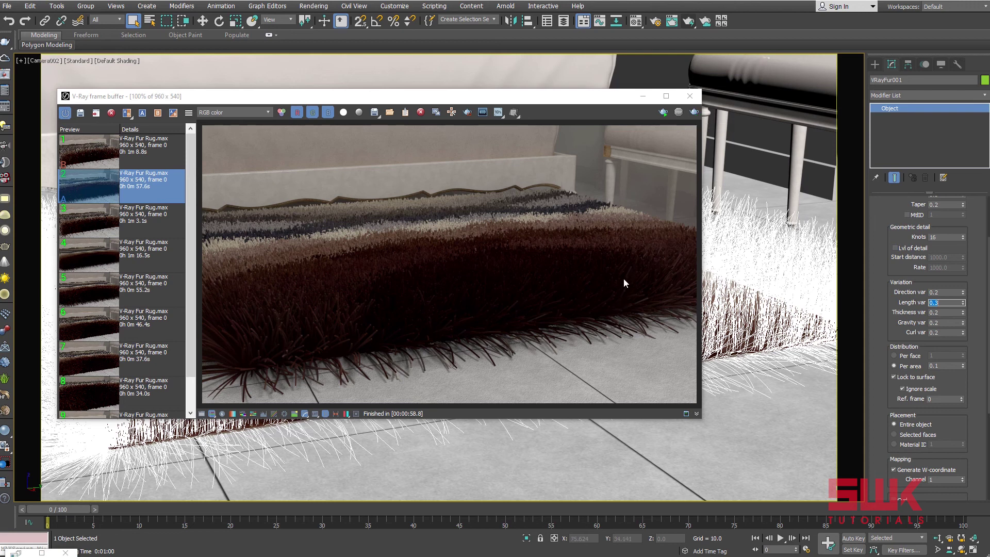
# Shorten the fur Length to 1.0 and render the short-pile rug.
pyautogui.moveTo(891, 242); pyautogui.dragTo(893, 320)
pyautogui.click(943, 238)
pyautogui.write('1')
pyautogui.press('Return')
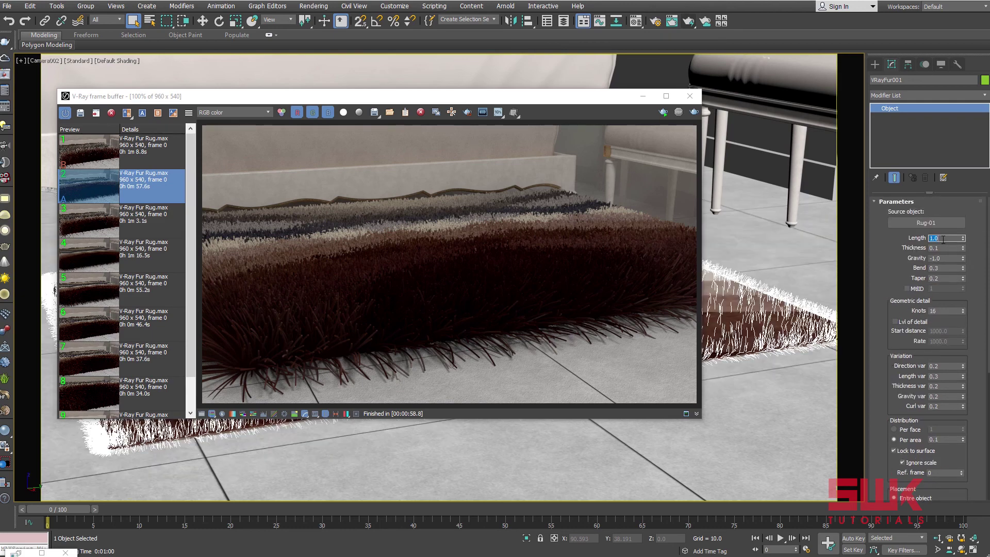
pyautogui.click(694, 112)
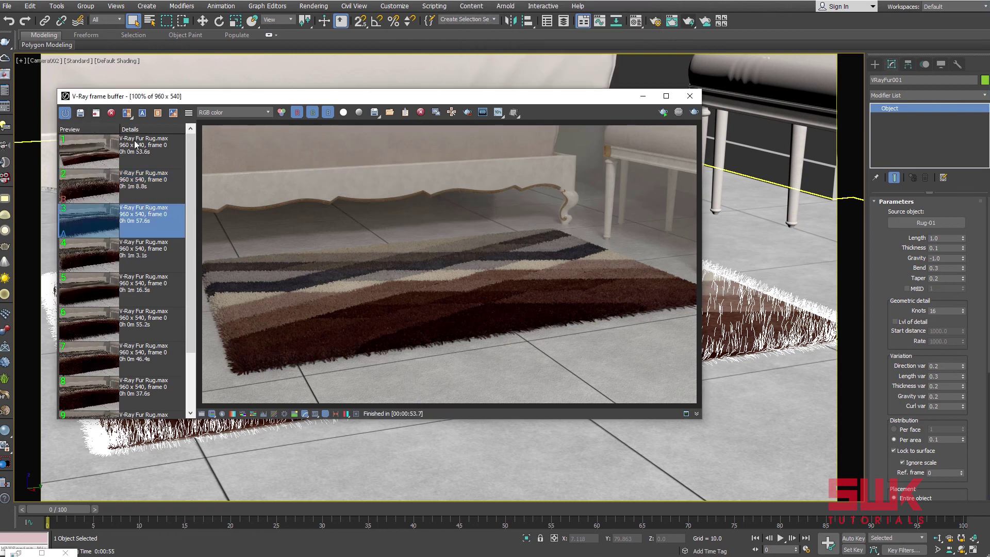
# A/B compare the flat striped rug render against the latest short-pile render, shifting the divide left.
pyautogui.click(126, 112)
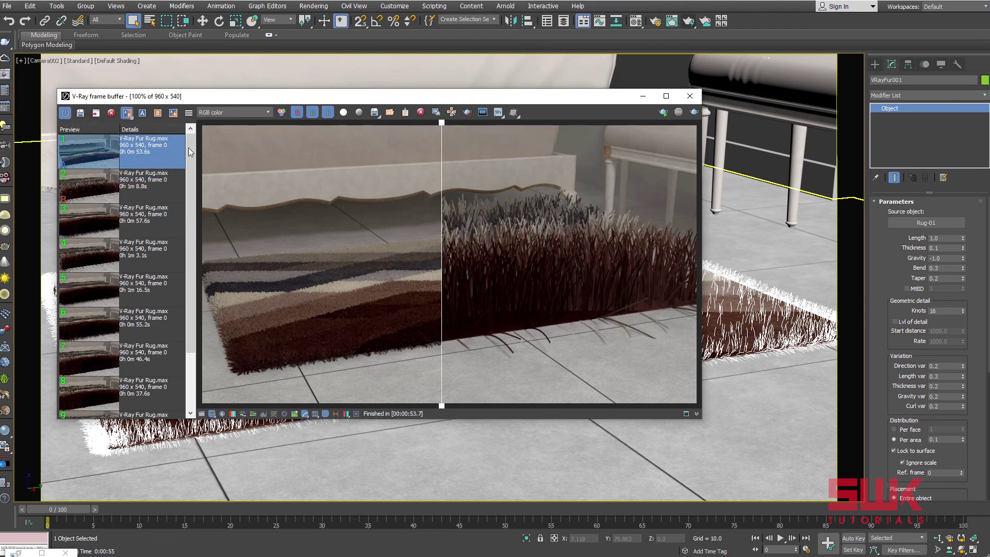
pyautogui.scroll(-1, 195, 206)
pyautogui.scroll(-1, 196, 206)
pyautogui.click(125, 400)
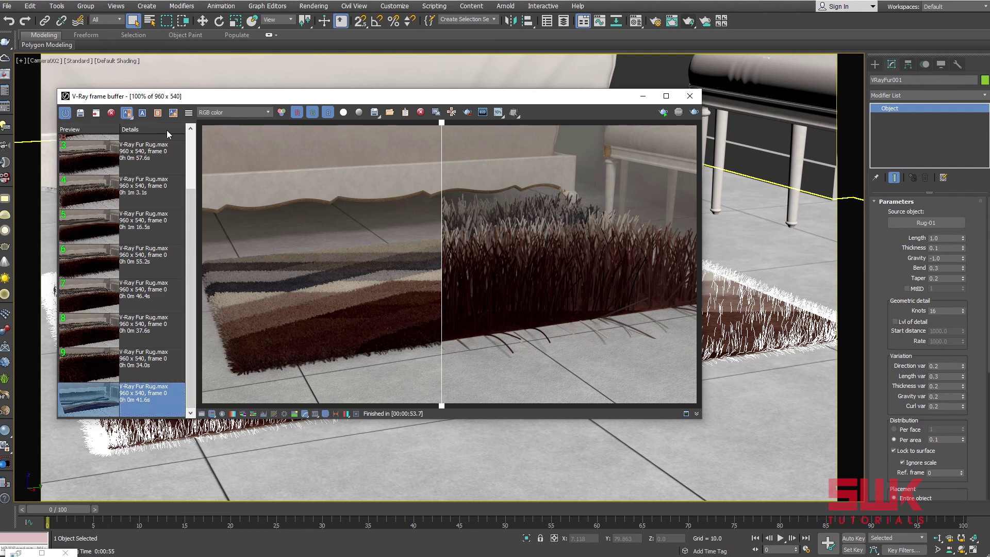
pyautogui.click(142, 112)
pyautogui.scroll(2, 191, 291)
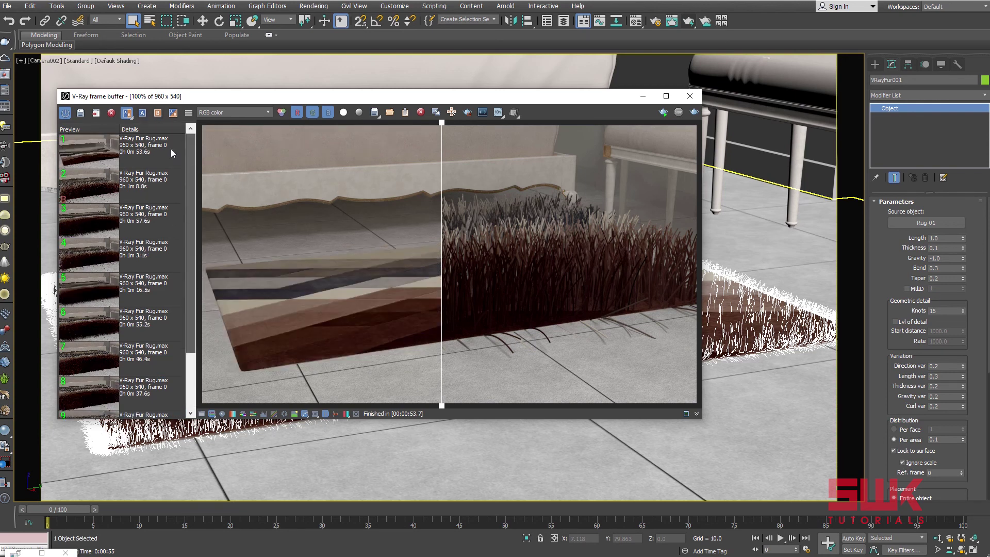
pyautogui.click(158, 113)
pyautogui.moveTo(439, 234); pyautogui.dragTo(417, 248)
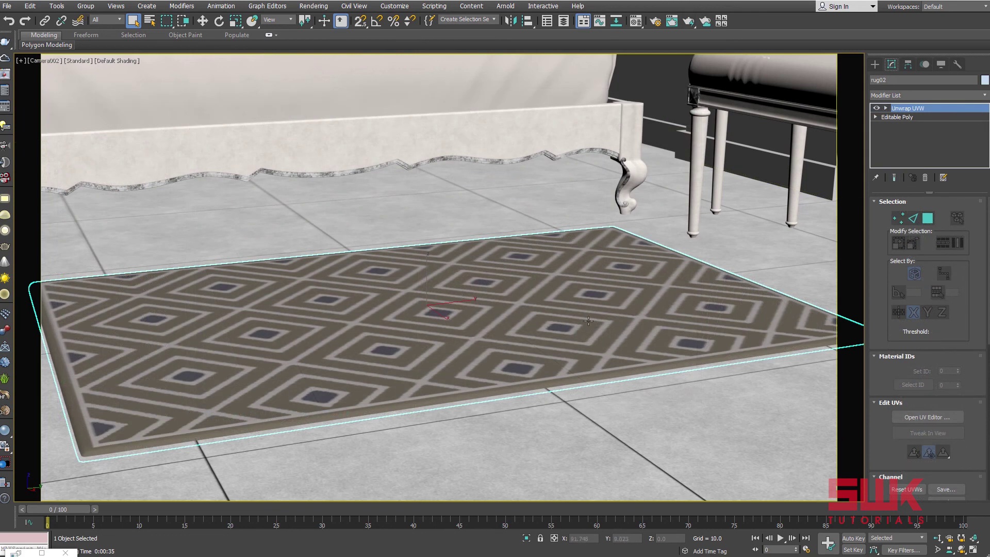
# Add V-Ray Fur to the diamond rug02, assign it the rug02 material, and render.
pyautogui.click(5, 381)
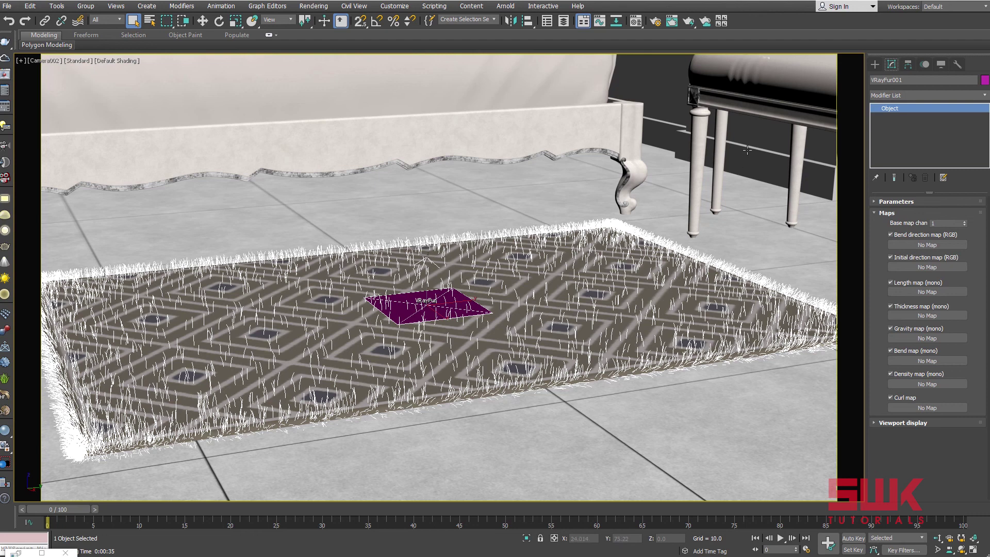
pyautogui.click(635, 21)
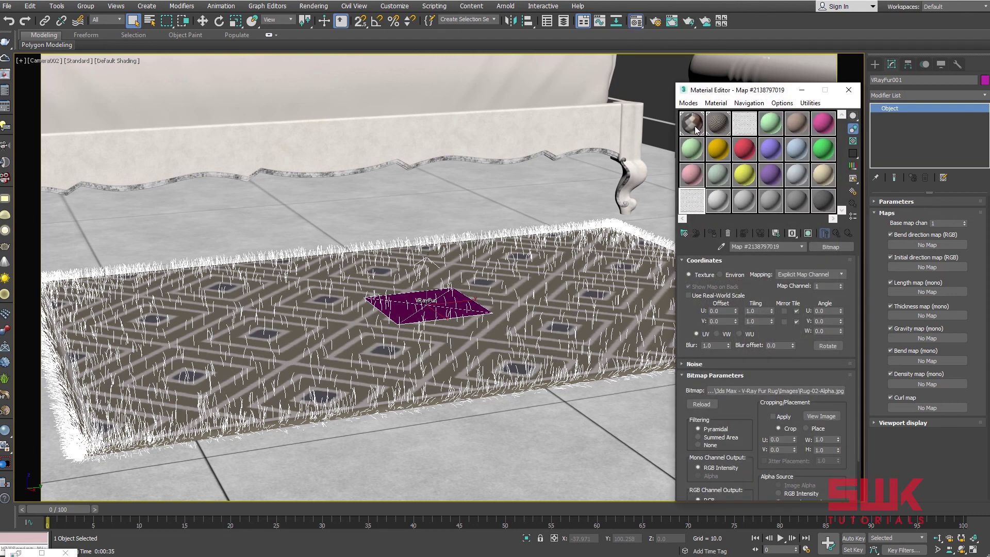
pyautogui.click(718, 123)
pyautogui.click(711, 234)
pyautogui.press('m')
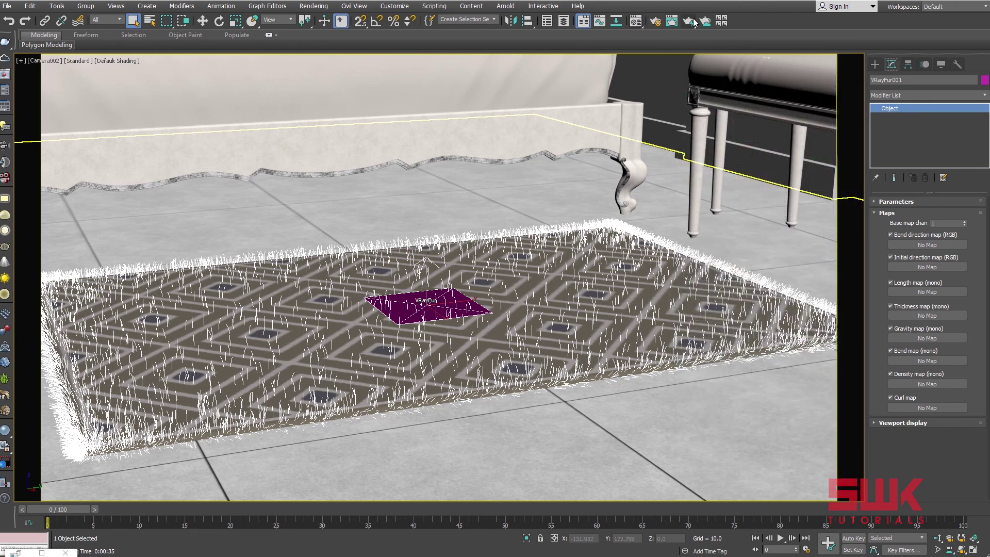
pyautogui.click(688, 21)
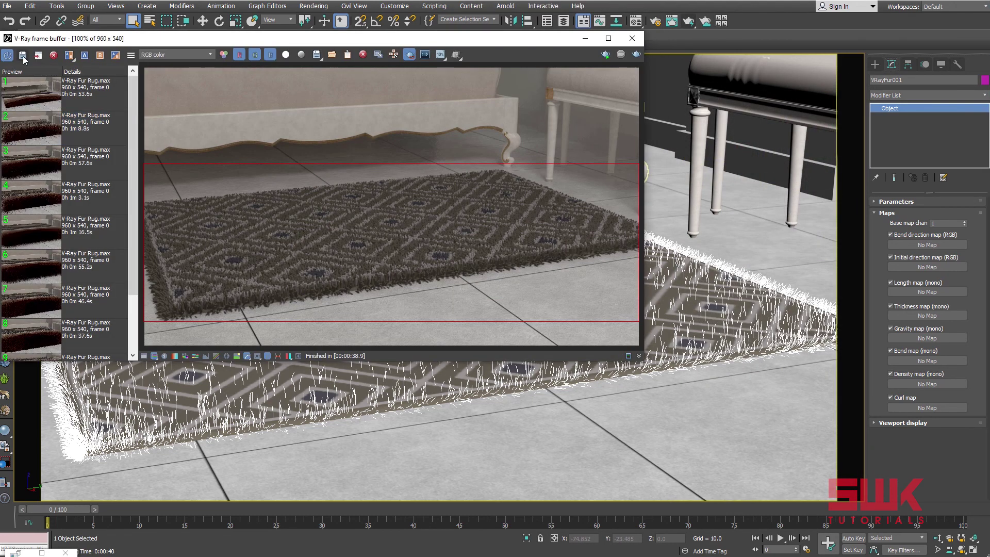
# Inspect Rug-02-Alpha-dark.jpg, then create a Bitmap from it in an empty Material Editor slot.
pyautogui.hotkey('alt', 'Tab')
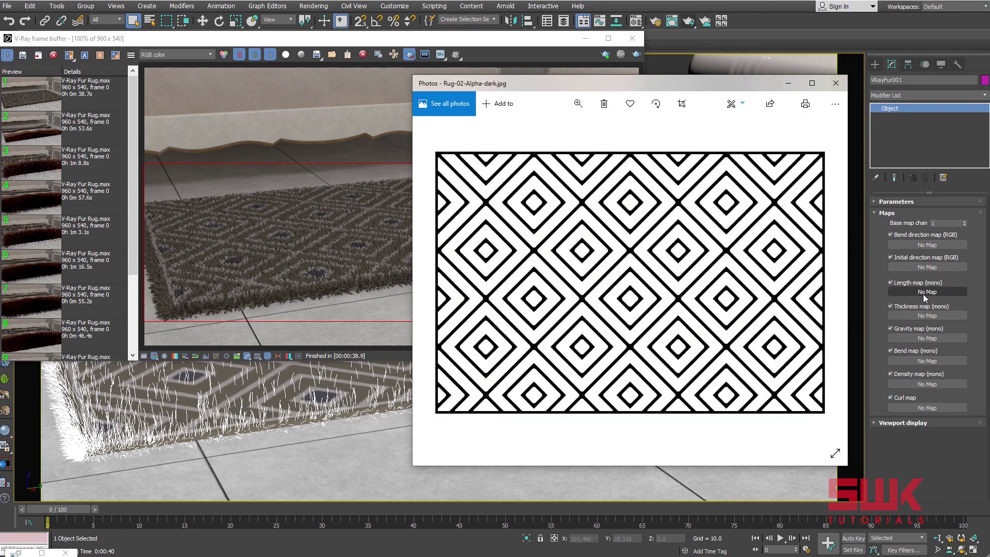
pyautogui.hotkey('alt', 'Tab')
pyautogui.click(635, 20)
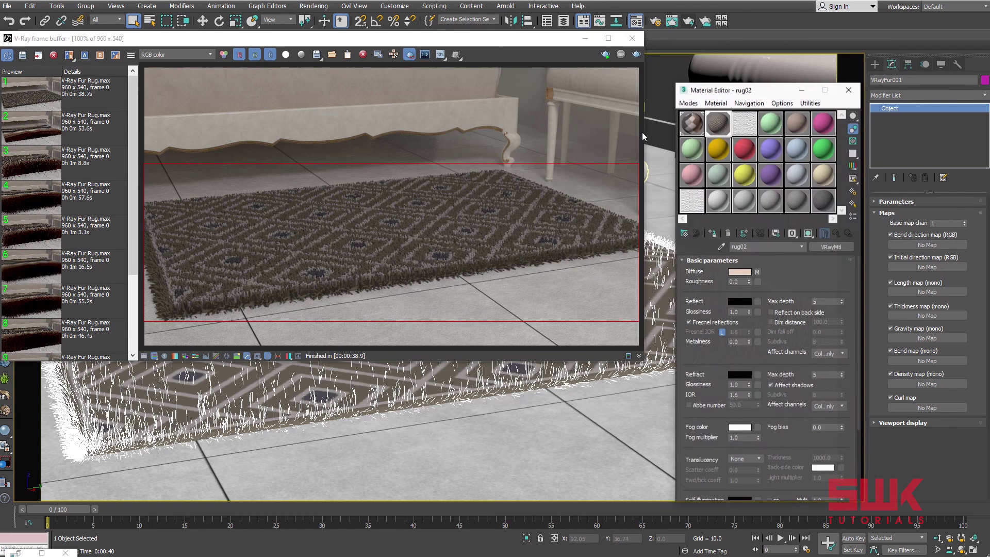
pyautogui.click(824, 201)
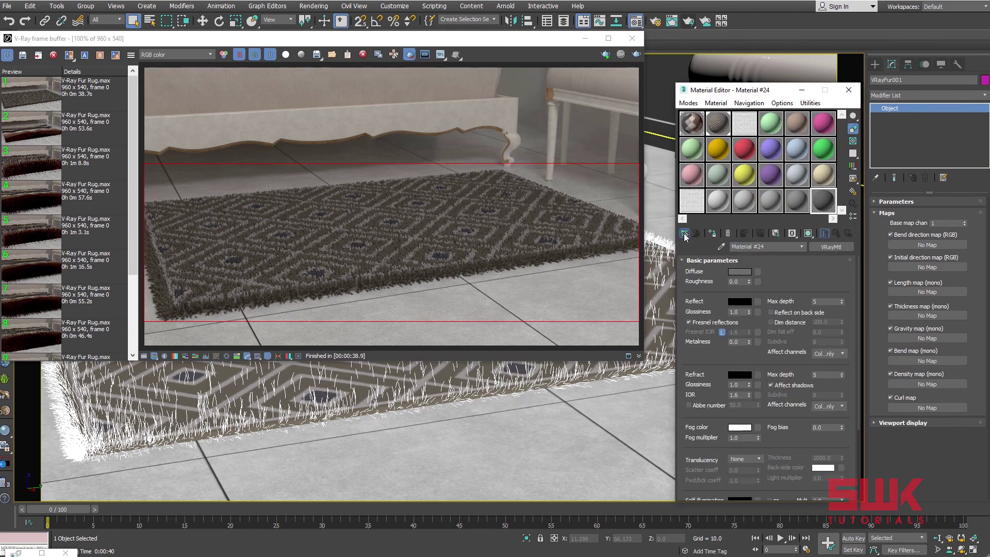
pyautogui.click(684, 233)
pyautogui.doubleClick(416, 225)
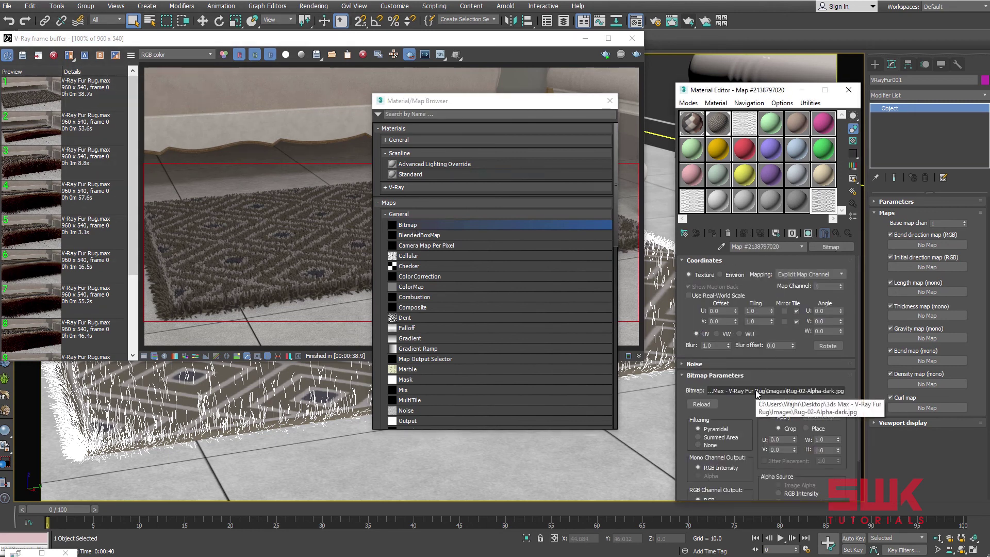
# Instance the Rug-02-Alpha-dark.jpg bitmap into the VRayFur Length map slot.
pyautogui.click(917, 292)
pyautogui.click(469, 311)
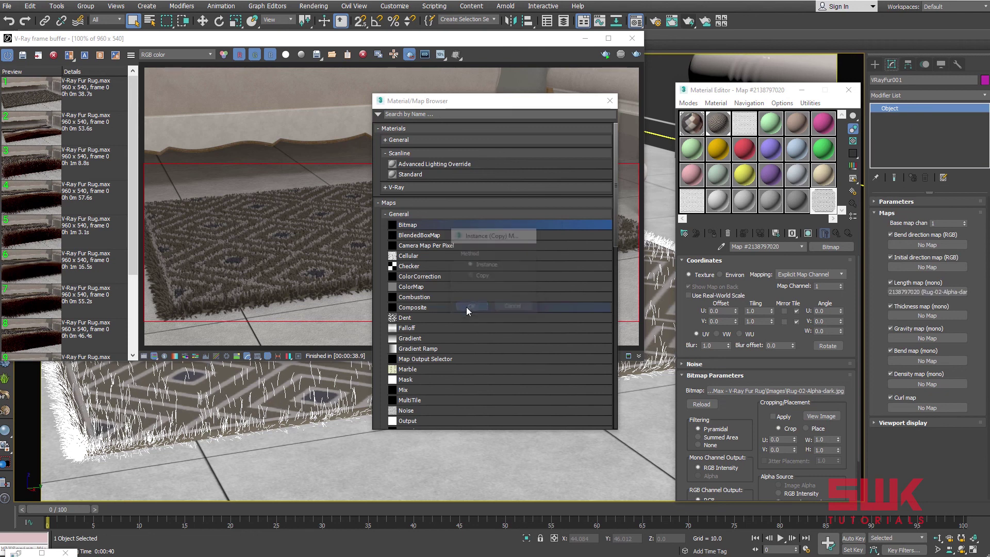
pyautogui.click(609, 101)
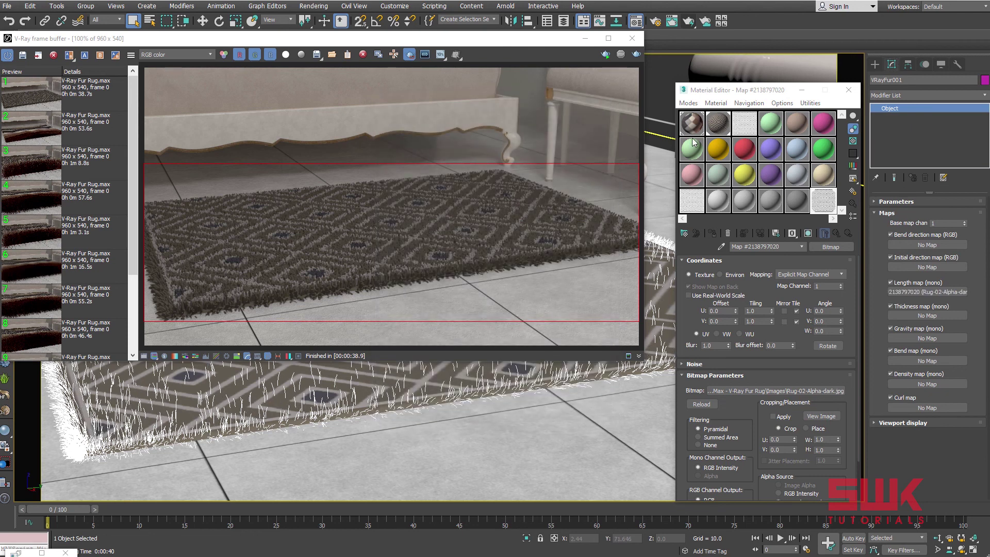
# Render the length-mapped rug, A/B compare it with the previous render, and open Rug-02-Alpha-dark.jpg.
pyautogui.click(637, 54)
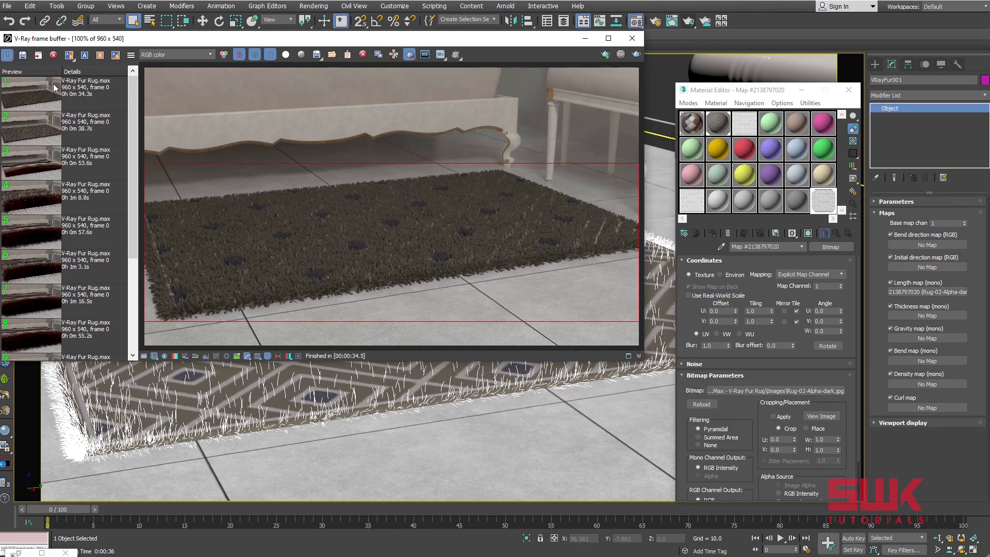
pyautogui.click(56, 89)
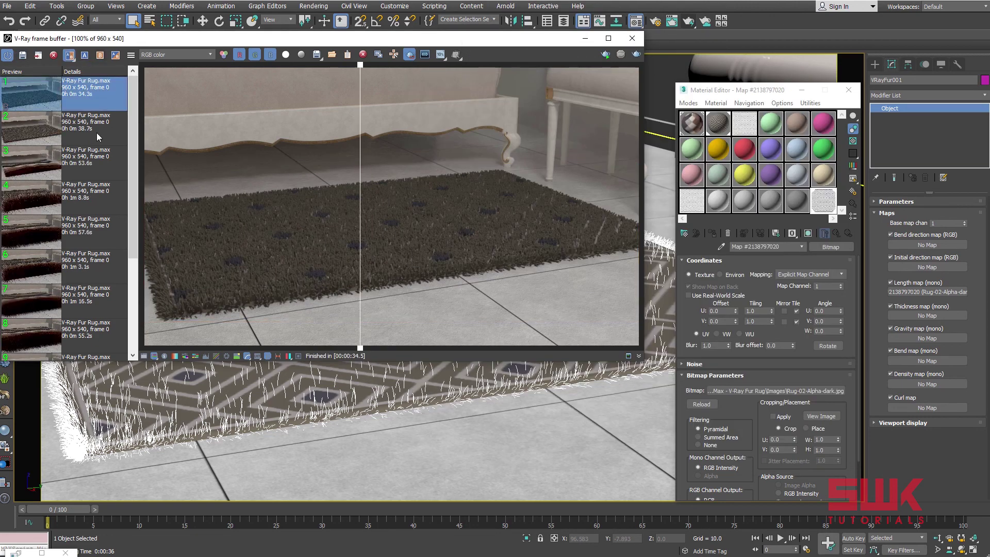
pyautogui.click(100, 55)
pyautogui.click(98, 136)
pyautogui.click(85, 56)
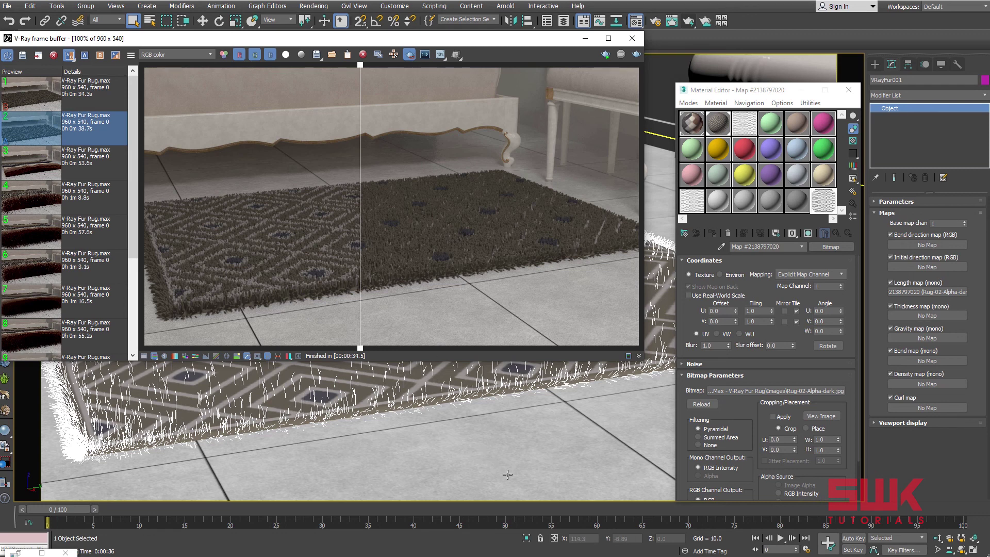
pyautogui.click(532, 554)
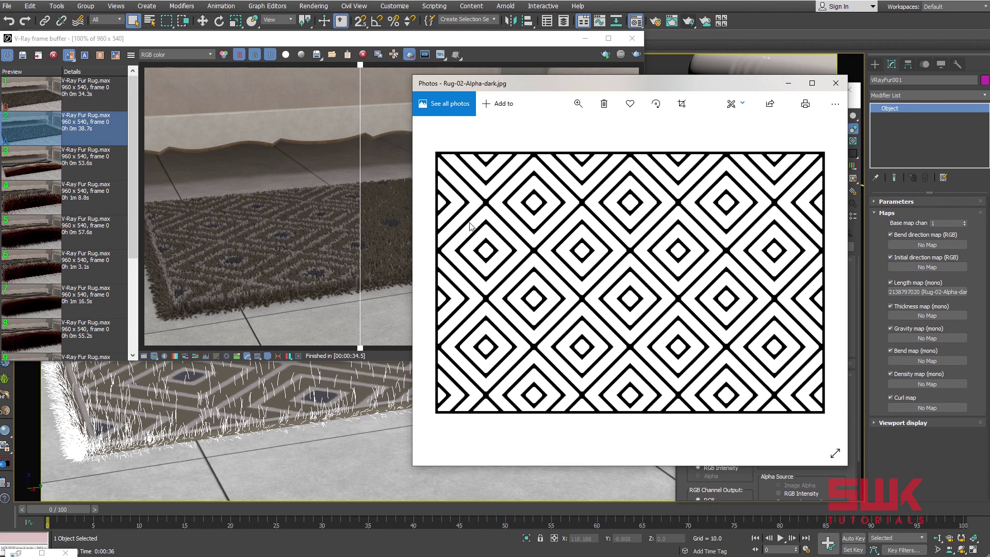
# Dismiss the Rug-02-Alpha-dark.jpg Photos preview to return to the rug renders.
pyautogui.click(369, 172)
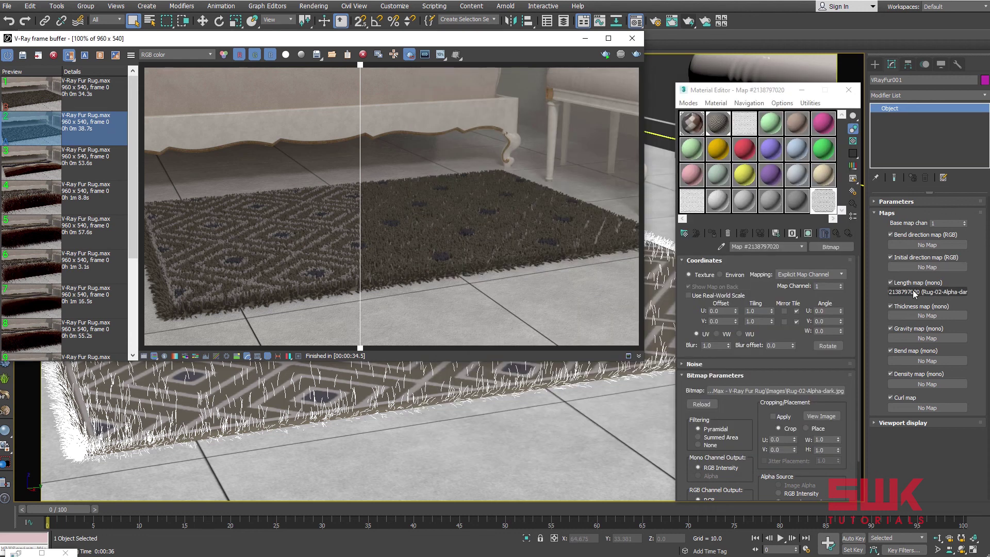